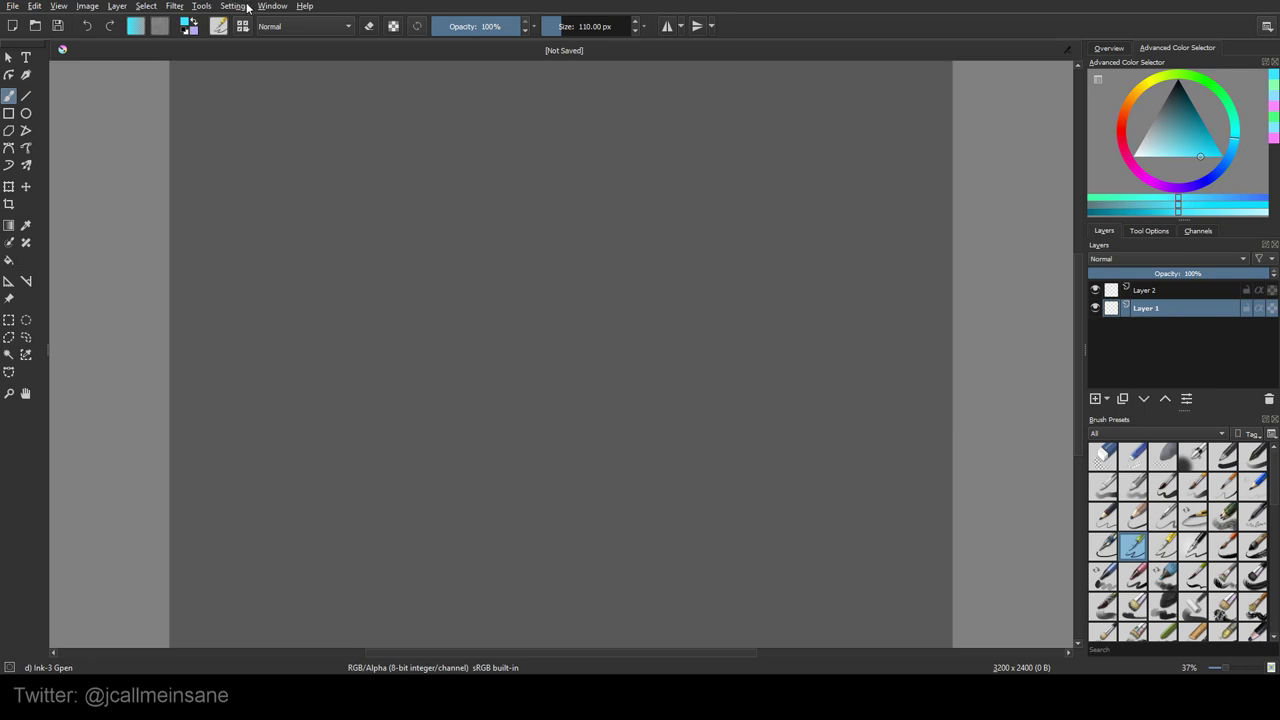
Open the Compositions docker from Settings > Dockers and position it floating beside the canvas.
{"action": "left_click", "coordinate": [248, 7]}
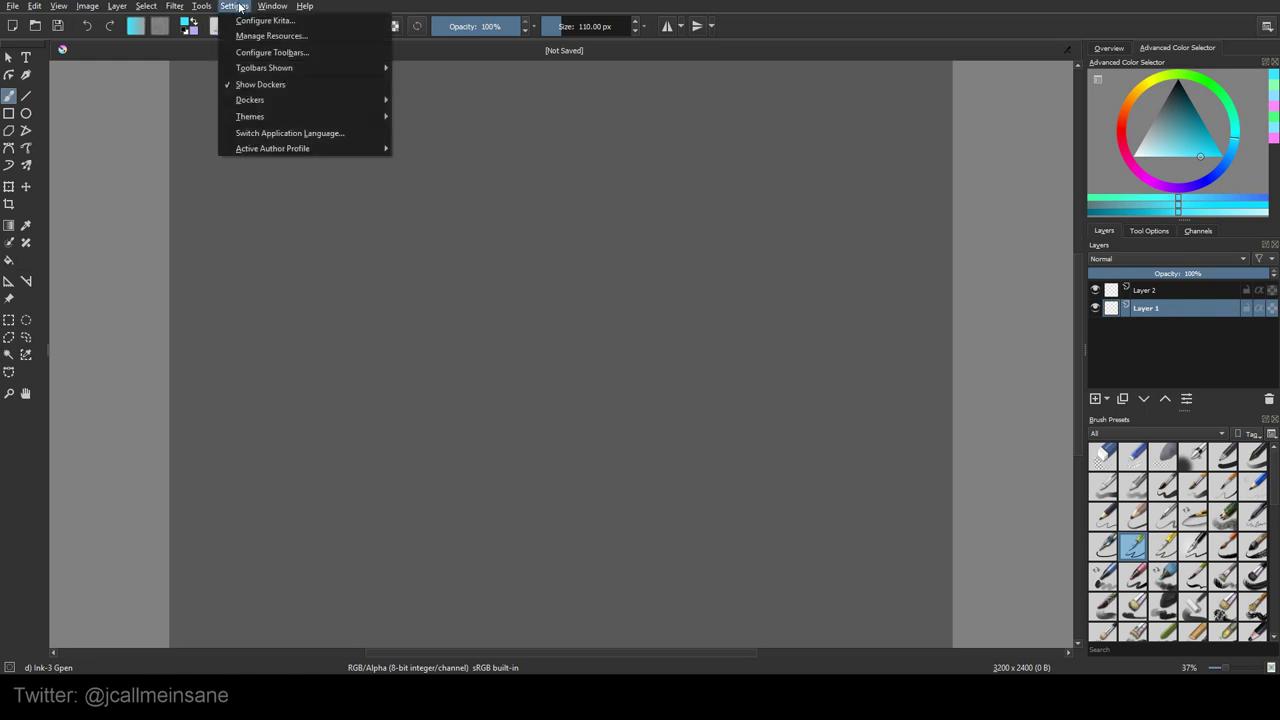
{"action": "mouse_move", "coordinate": [251, 100]}
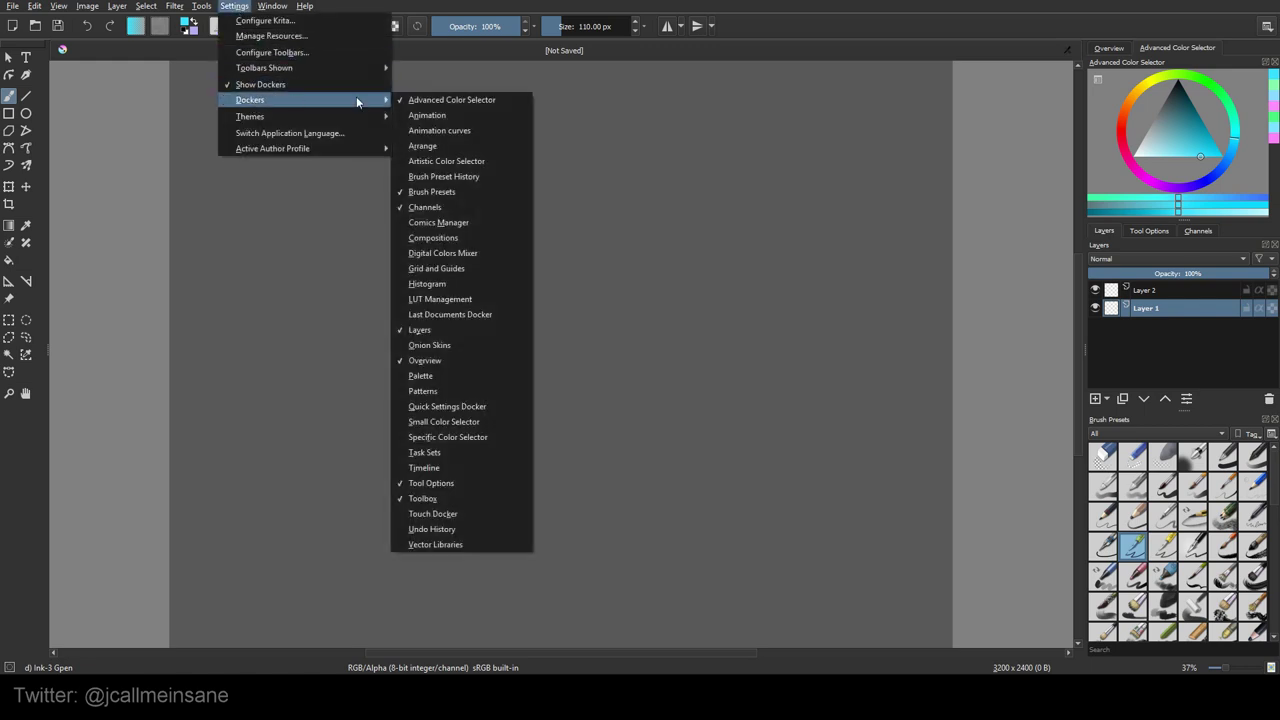
{"action": "left_click", "coordinate": [430, 236]}
{"action": "mouse_move", "coordinate": [1011, 209]}
{"action": "left_mouse_down"}
{"action": "mouse_move", "coordinate": [989, 229]}
{"action": "mouse_move", "coordinate": [994, 204]}
{"action": "left_mouse_up"}
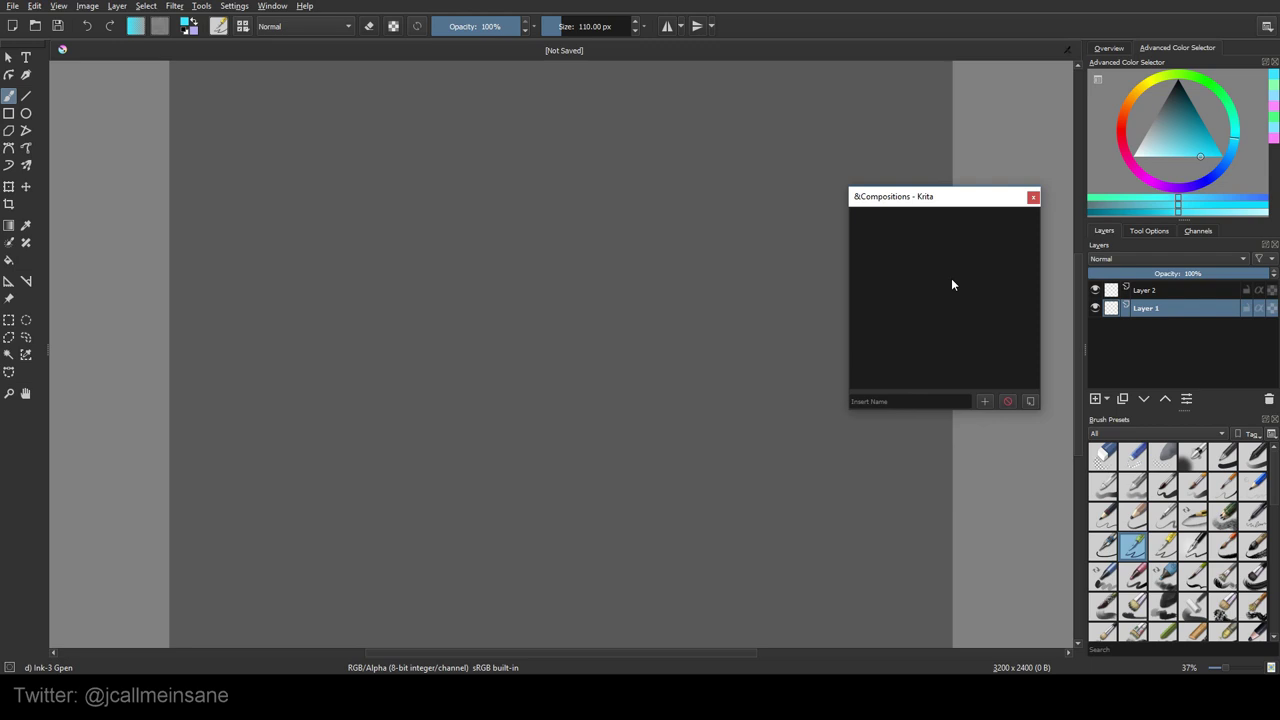
Paint eight scattered cyan blobs across the canvas on Layer 1.
{"action": "left_click", "coordinate": [1172, 309]}
{"action": "mouse_move", "coordinate": [364, 144]}
{"action": "left_mouse_down"}
{"action": "mouse_move", "coordinate": [395, 240]}
{"action": "mouse_move", "coordinate": [380, 220]}
{"action": "left_mouse_up"}
{"action": "mouse_move", "coordinate": [656, 204]}
{"action": "left_mouse_down"}
{"action": "mouse_move", "coordinate": [736, 225]}
{"action": "mouse_move", "coordinate": [665, 275]}
{"action": "left_mouse_up"}
{"action": "mouse_move", "coordinate": [515, 285]}
{"action": "left_mouse_down"}
{"action": "mouse_move", "coordinate": [490, 300]}
{"action": "mouse_move", "coordinate": [525, 350]}
{"action": "left_mouse_up"}
{"action": "left_click_drag", "start_coordinate": [610, 125], "coordinate": [605, 140]}
{"action": "mouse_move", "coordinate": [338, 400]}
{"action": "left_mouse_down"}
{"action": "mouse_move", "coordinate": [333, 372]}
{"action": "mouse_move", "coordinate": [350, 376]}
{"action": "left_mouse_up"}
{"action": "left_click_drag", "start_coordinate": [630, 475], "coordinate": [660, 495]}
{"action": "left_click_drag", "start_coordinate": [740, 375], "coordinate": [715, 410]}
{"action": "mouse_move", "coordinate": [505, 495]}
{"action": "left_mouse_down"}
{"action": "mouse_move", "coordinate": [463, 518]}
{"action": "mouse_move", "coordinate": [508, 520]}
{"action": "left_mouse_up"}
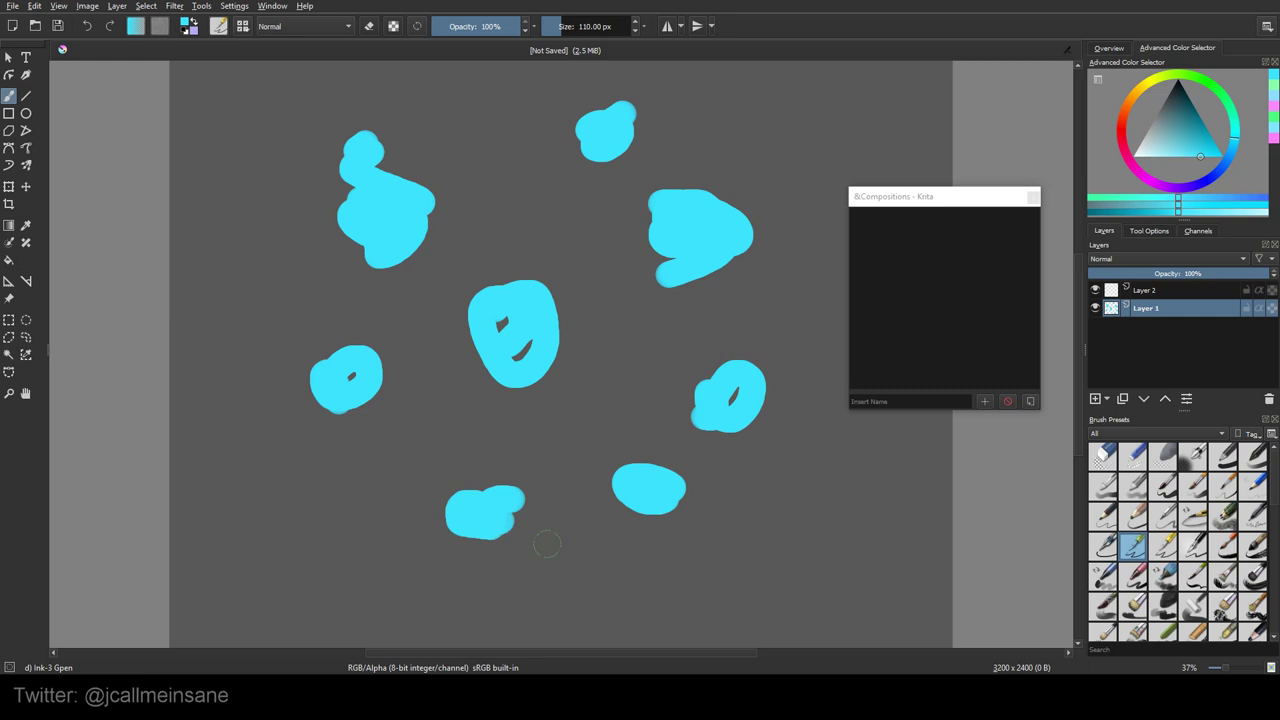
On Layer 2, brush seven crossing pink grid lines over the blobs, undoing one stray mark.
{"action": "left_click", "coordinate": [1145, 291]}
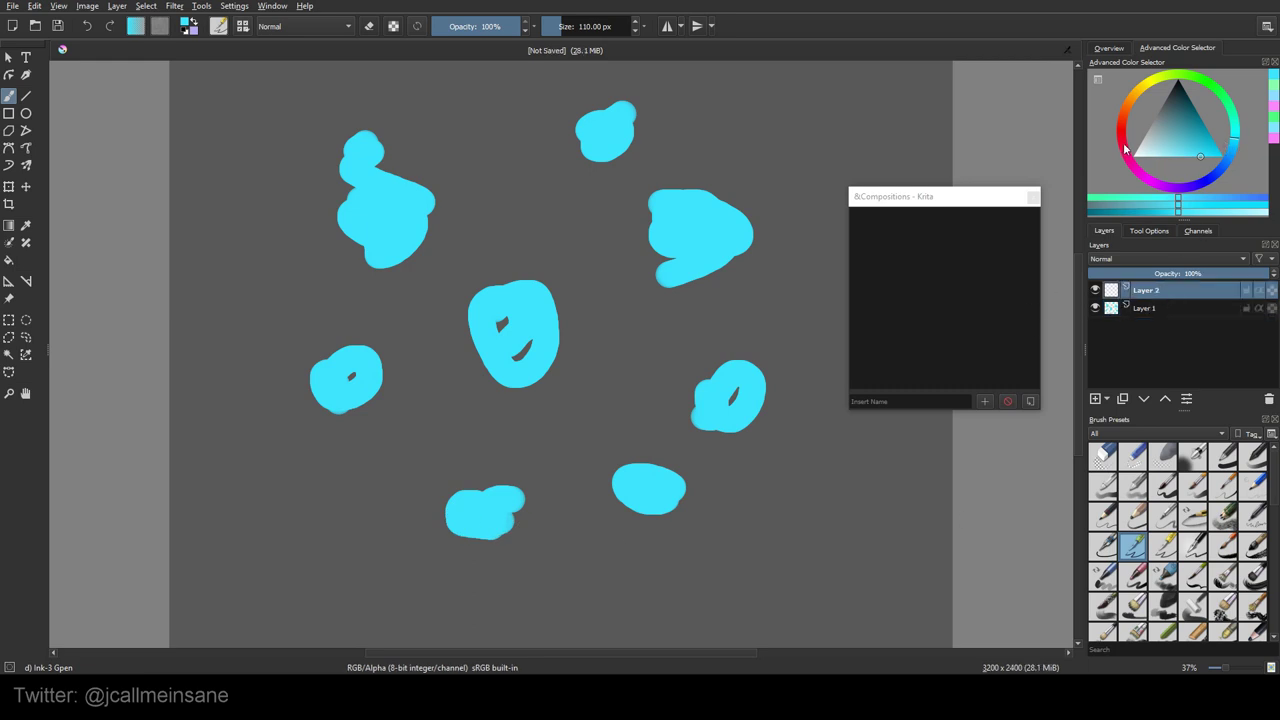
{"action": "left_click", "coordinate": [1134, 174]}
{"action": "mouse_move", "coordinate": [795, 110]}
{"action": "left_mouse_down"}
{"action": "mouse_move", "coordinate": [805, 125]}
{"action": "mouse_move", "coordinate": [778, 122]}
{"action": "left_mouse_up"}
{"action": "key", "text": "ctrl+z"}
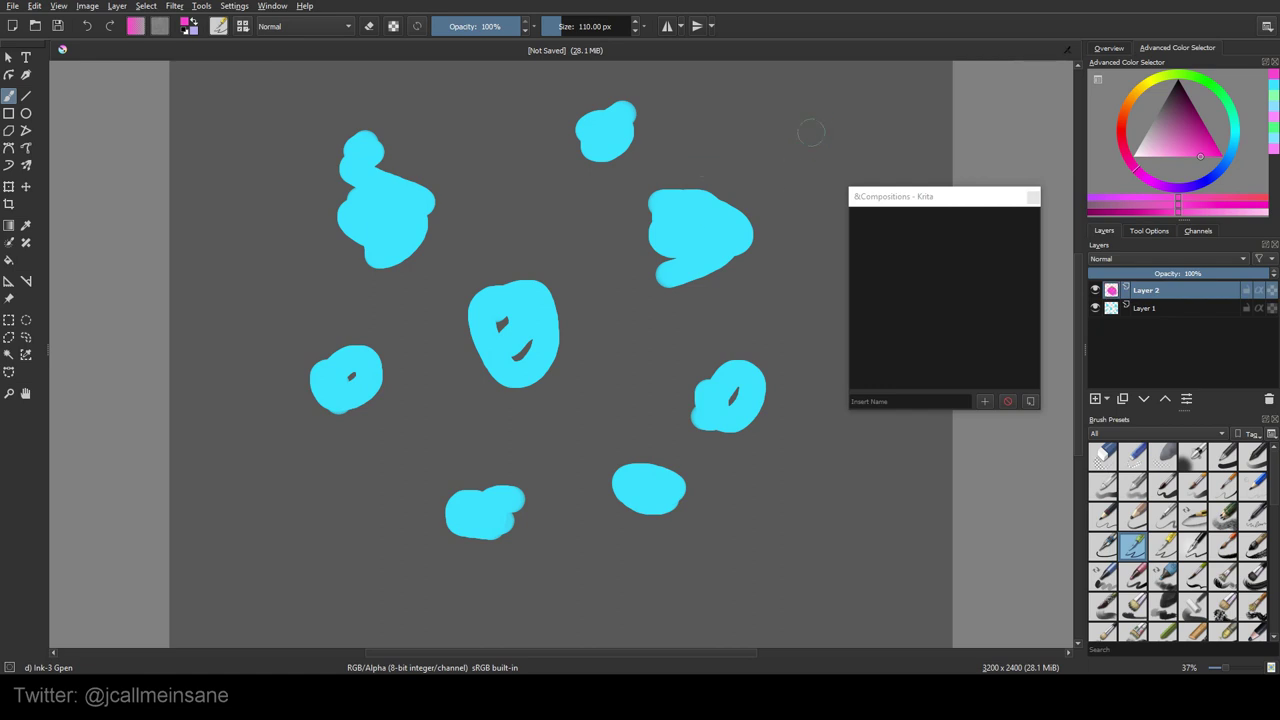
{"action": "left_click_drag", "start_coordinate": [772, 124], "coordinate": [188, 398]}
{"action": "left_click_drag", "start_coordinate": [722, 289], "coordinate": [270, 493]}
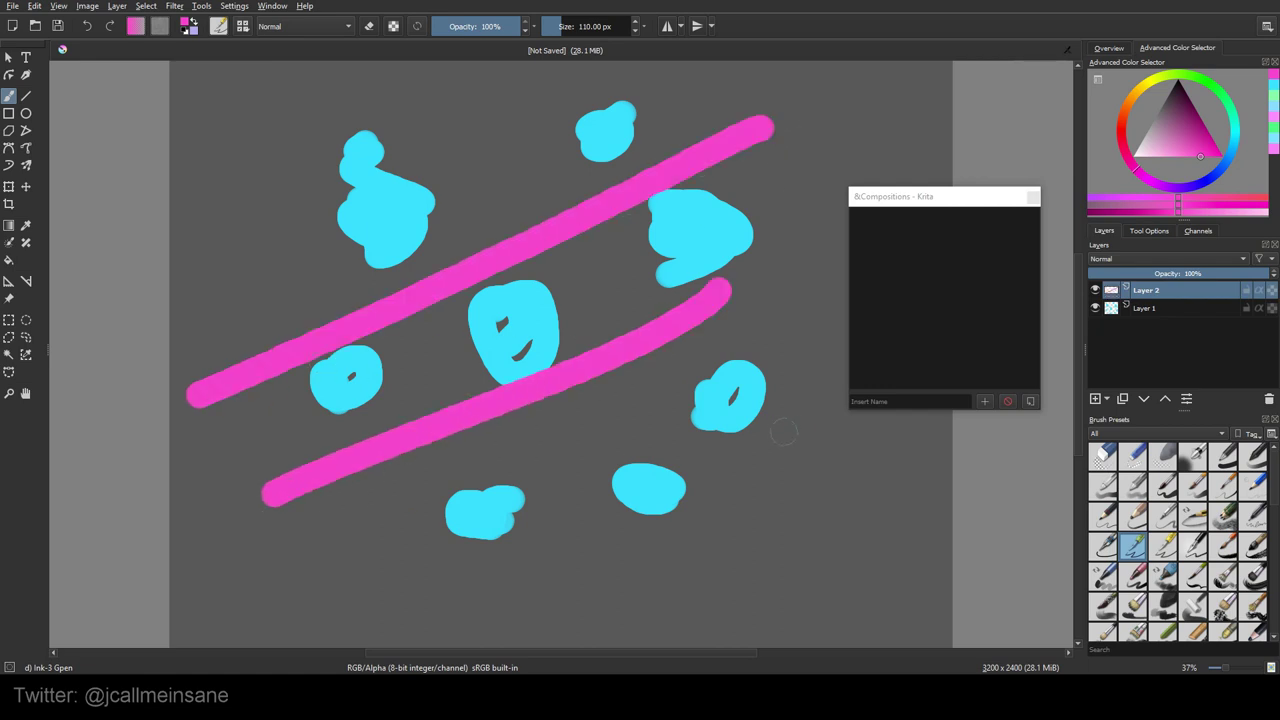
{"action": "left_click_drag", "start_coordinate": [858, 428], "coordinate": [372, 568]}
{"action": "left_click_drag", "start_coordinate": [550, 125], "coordinate": [193, 263]}
{"action": "left_click_drag", "start_coordinate": [366, 117], "coordinate": [555, 518]}
{"action": "left_click_drag", "start_coordinate": [507, 183], "coordinate": [716, 535]}
{"action": "left_click_drag", "start_coordinate": [327, 375], "coordinate": [452, 615]}
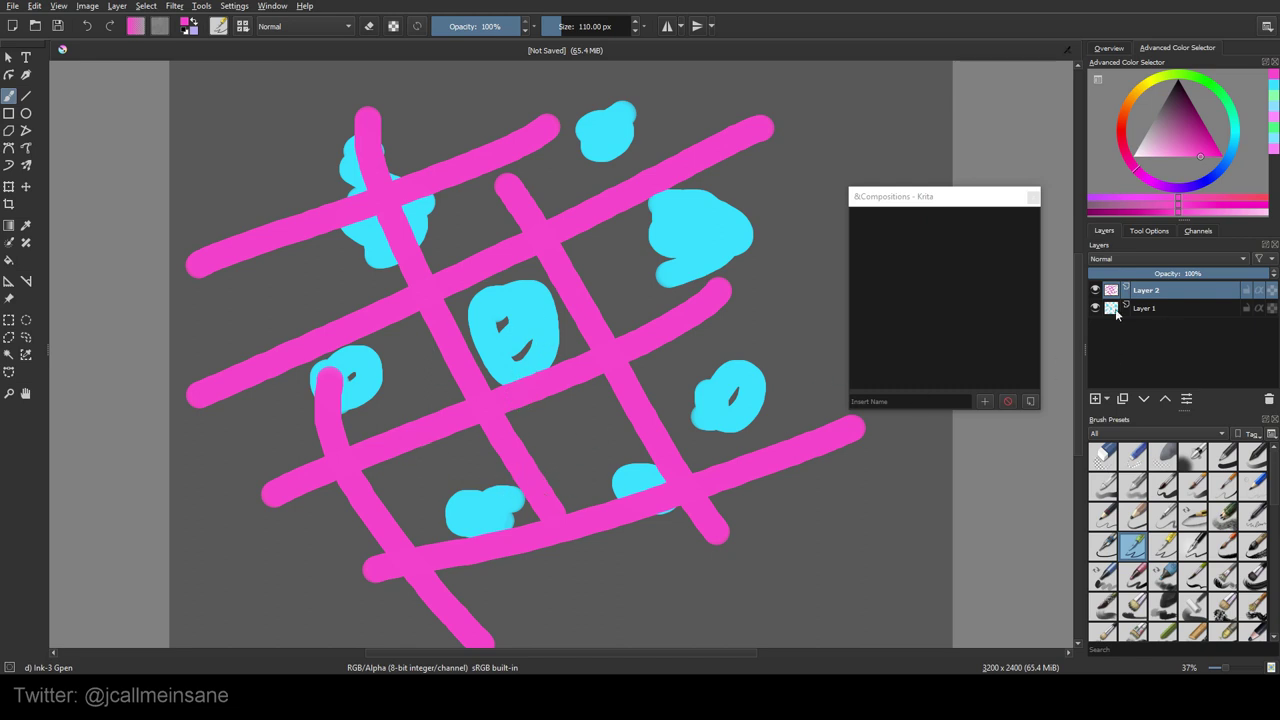
On a new Layer 3, brush green X marks in the top-left, centre and right-middle cells.
{"action": "left_click", "coordinate": [1096, 399]}
{"action": "left_click", "coordinate": [1222, 92]}
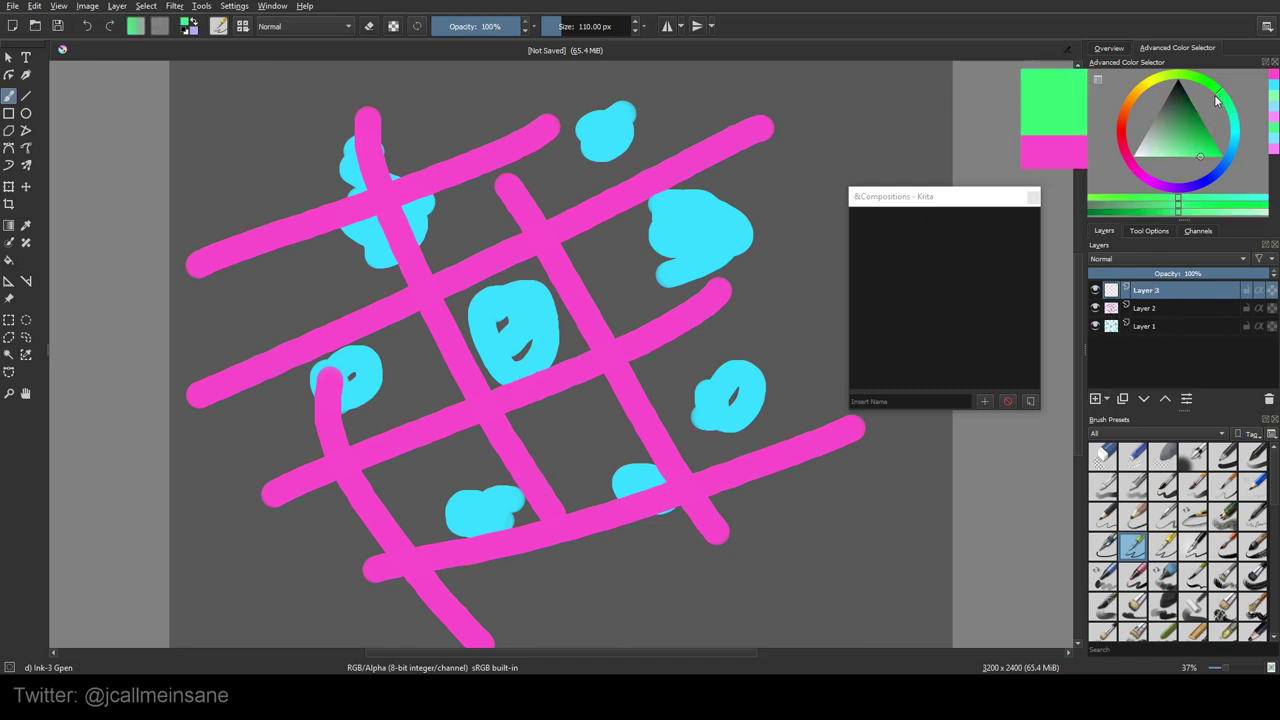
{"action": "left_click_drag", "start_coordinate": [232, 208], "coordinate": [385, 292]}
{"action": "left_click_drag", "start_coordinate": [342, 197], "coordinate": [223, 318]}
{"action": "left_click_drag", "start_coordinate": [468, 266], "coordinate": [540, 327]}
{"action": "left_click_drag", "start_coordinate": [530, 265], "coordinate": [466, 349]}
{"action": "left_click_drag", "start_coordinate": [712, 372], "coordinate": [792, 420]}
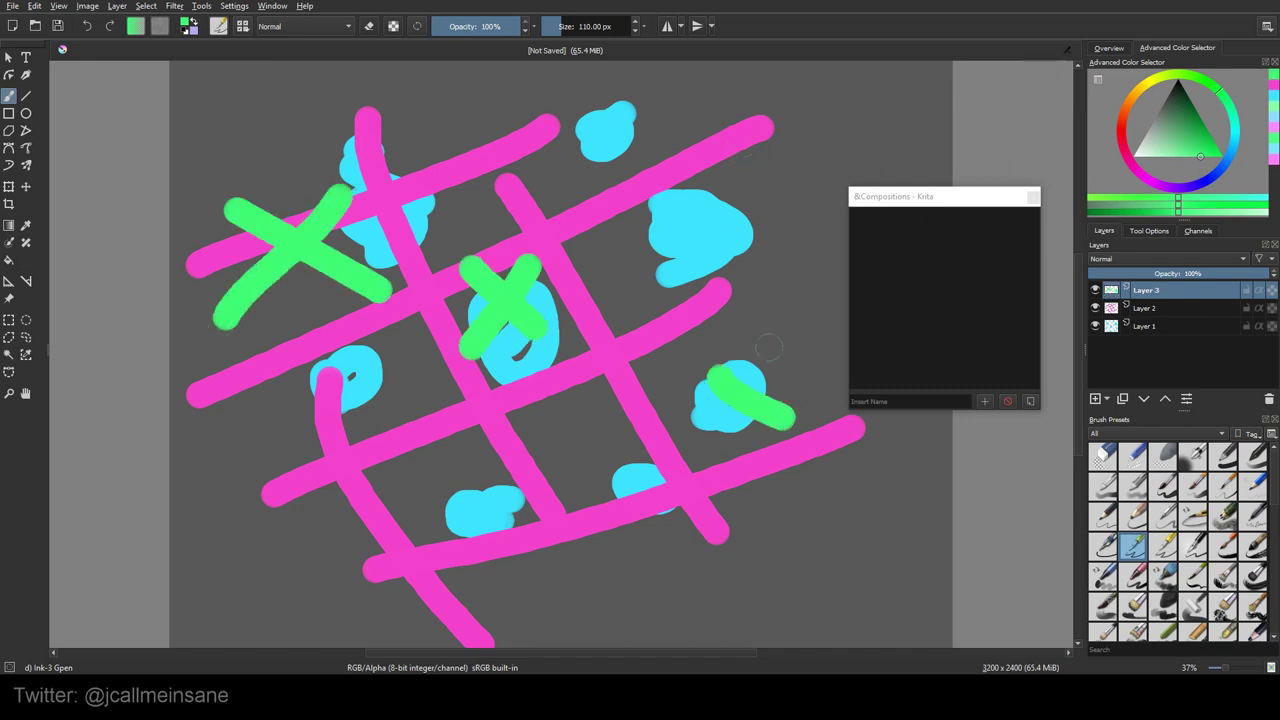
{"action": "left_click_drag", "start_coordinate": [762, 338], "coordinate": [706, 458]}
Add a green X top-right and an O bottom-centre, undoing a stray diagonal line.
{"action": "left_click_drag", "start_coordinate": [604, 214], "coordinate": [708, 294]}
{"action": "left_click_drag", "start_coordinate": [660, 208], "coordinate": [596, 334]}
{"action": "mouse_move", "coordinate": [585, 388]}
{"action": "left_mouse_down"}
{"action": "mouse_move", "coordinate": [545, 448]}
{"action": "mouse_move", "coordinate": [580, 390]}
{"action": "left_mouse_up"}
{"action": "mouse_move", "coordinate": [292, 250]}
{"action": "left_mouse_down"}
{"action": "mouse_move", "coordinate": [361, 289]}
{"action": "mouse_move", "coordinate": [775, 440]}
{"action": "left_mouse_up"}
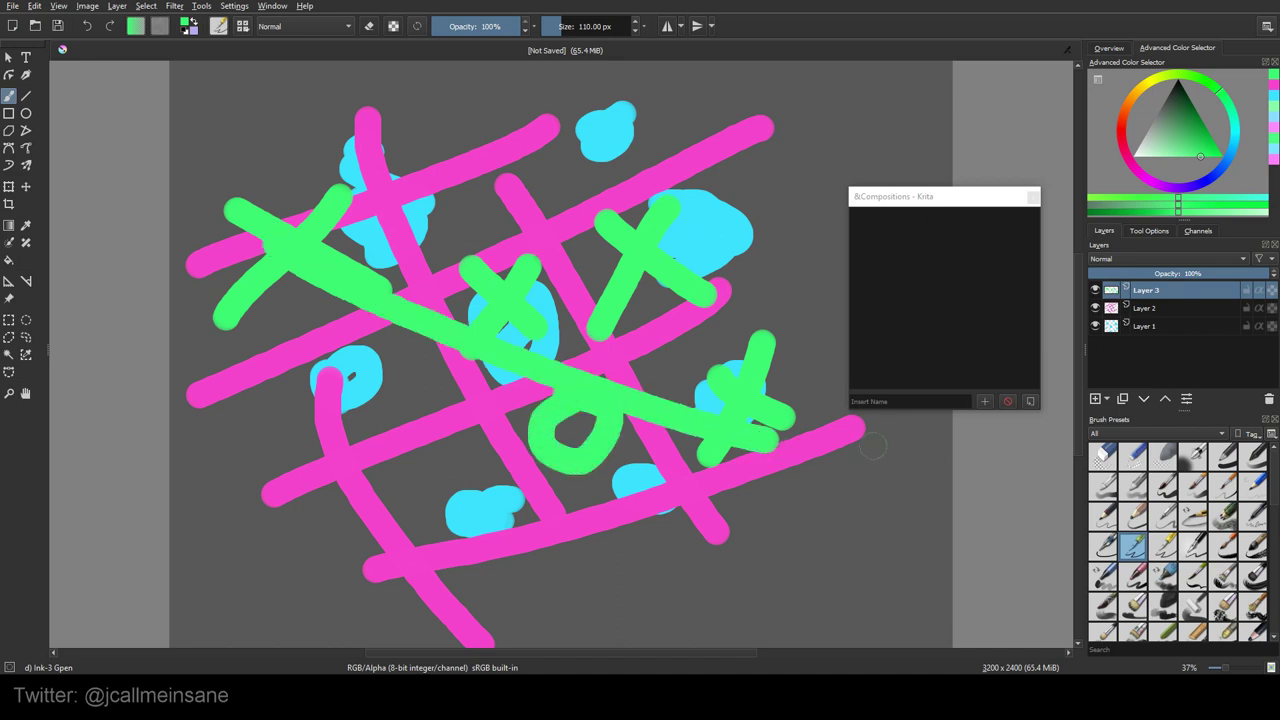
{"action": "key", "text": "ctrl+z"}
{"action": "left_click_drag", "start_coordinate": [965, 203], "coordinate": [983, 187]}
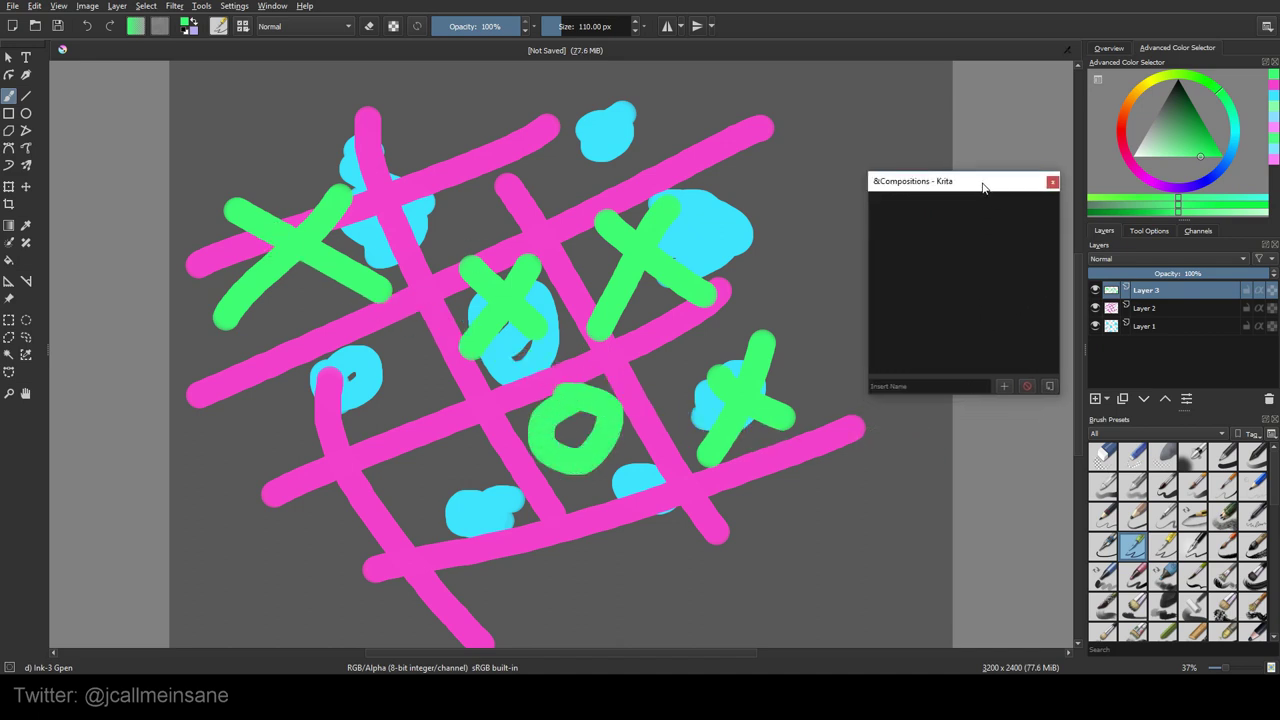
Focus the Compositions docker's name field to begin a new composition.
{"action": "left_click", "coordinate": [964, 386]}
Hide Layers 2 and 3 and save the cyan-only view as composition 'Blue'.
{"action": "left_click", "coordinate": [1095, 290]}
{"action": "left_click", "coordinate": [1095, 308]}
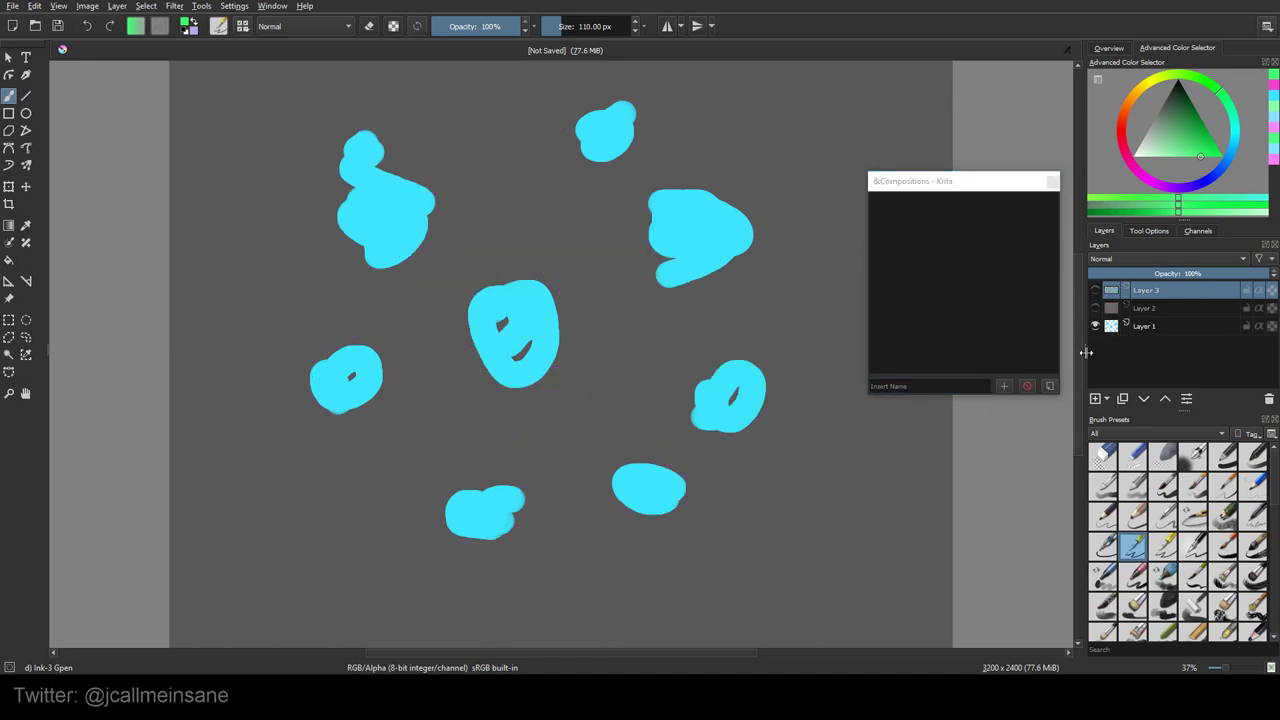
{"action": "left_click", "coordinate": [936, 385]}
{"action": "type", "text": "Blue"}
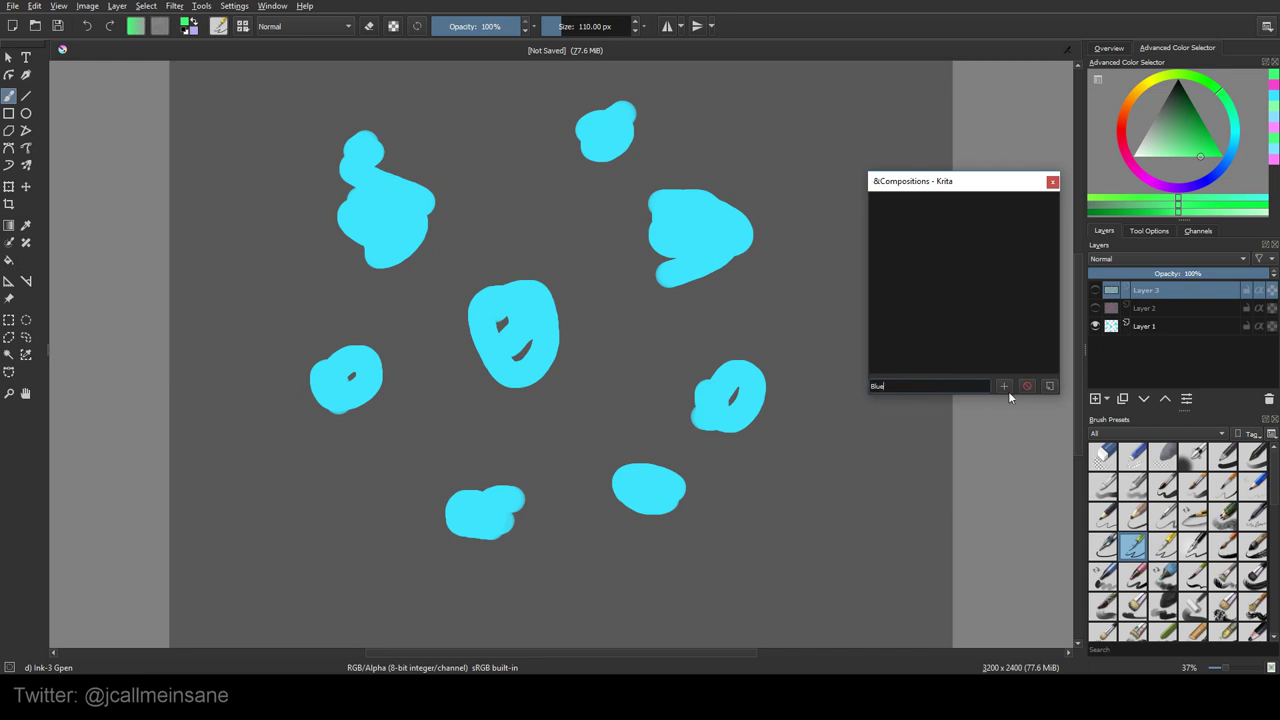
{"action": "left_click", "coordinate": [1004, 386]}
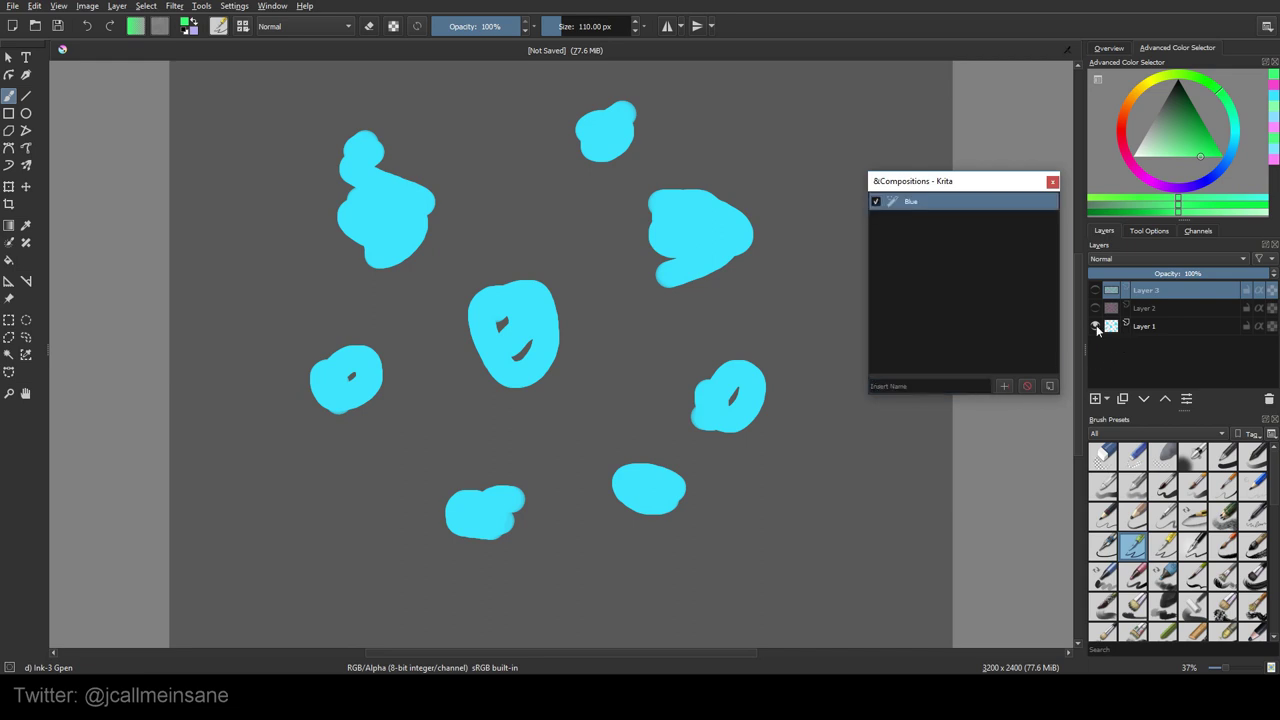
Show only Layer 2 and save the pink-grid view as composition 'Pink'.
{"action": "left_click", "coordinate": [1095, 326]}
{"action": "left_click", "coordinate": [1095, 308]}
{"action": "left_click", "coordinate": [1147, 314]}
{"action": "left_click", "coordinate": [904, 385]}
{"action": "type", "text": "Pink"}
{"action": "left_click", "coordinate": [1004, 386]}
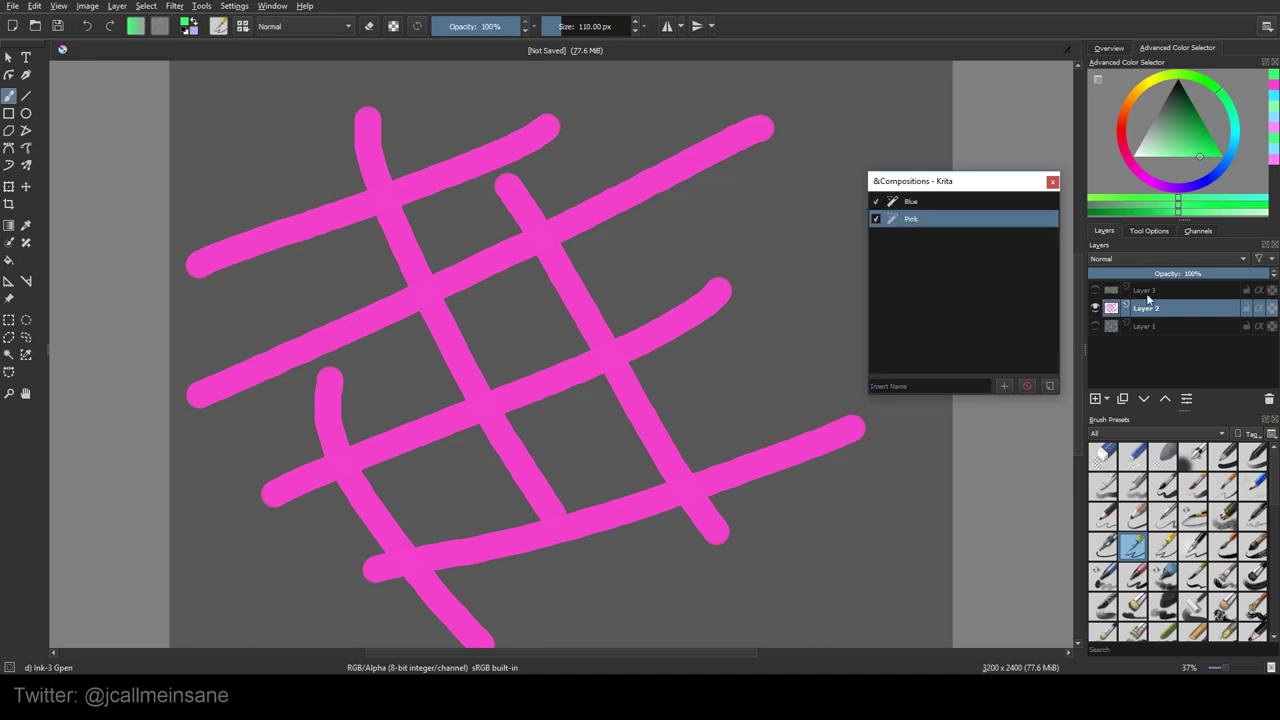
Make Layer 3 current and show only its green marks.
{"action": "left_click", "coordinate": [1145, 290]}
{"action": "left_click", "coordinate": [1095, 308]}
{"action": "left_click", "coordinate": [1095, 290]}
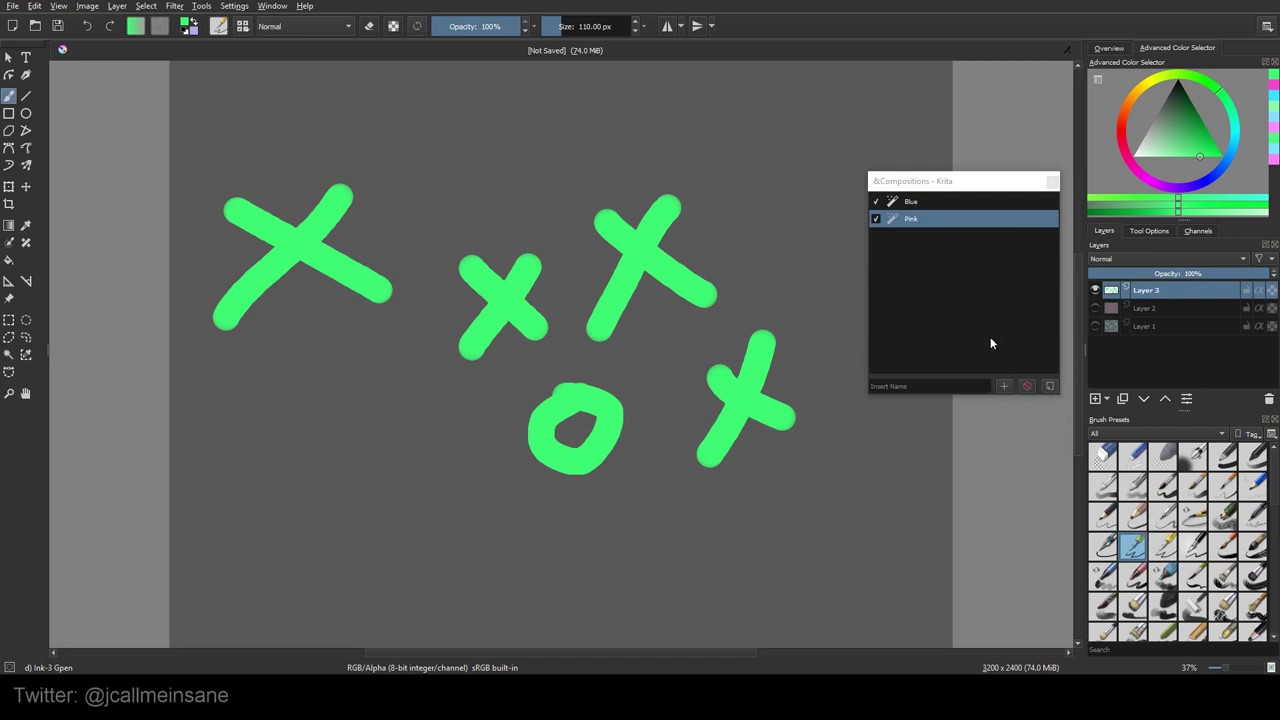
Save the green-only view as composition 001, deleting the accidental duplicates 002–004.
{"action": "left_click", "coordinate": [979, 388]}
{"action": "left_click", "coordinate": [1005, 385]}
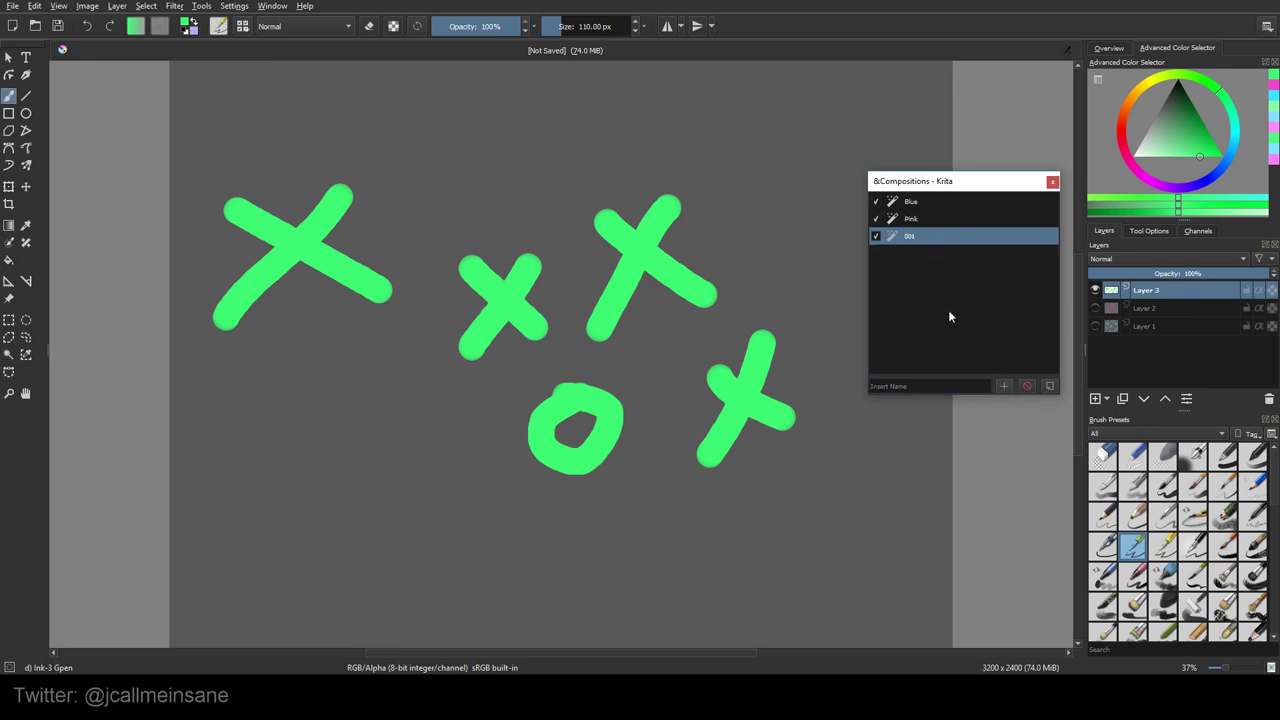
{"action": "left_click", "coordinate": [1005, 385]}
{"action": "left_click", "coordinate": [1005, 385]}
{"action": "left_click", "coordinate": [1005, 385]}
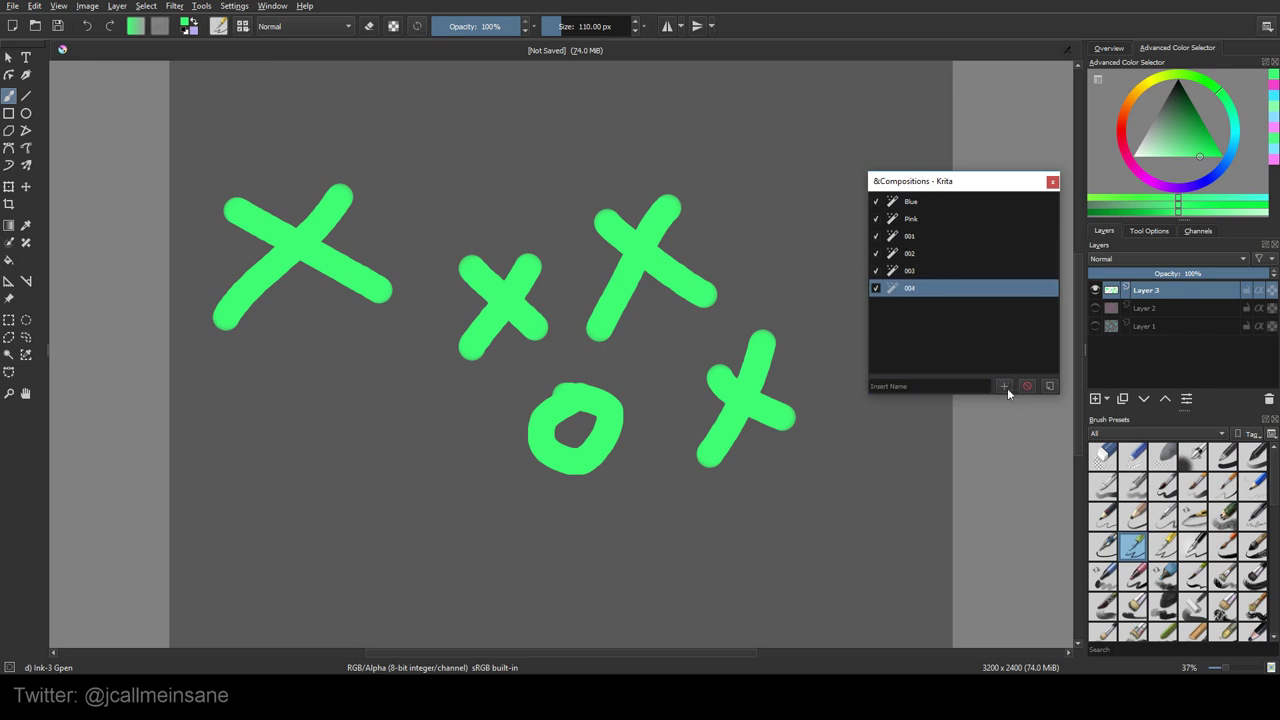
{"action": "left_click", "coordinate": [949, 253]}
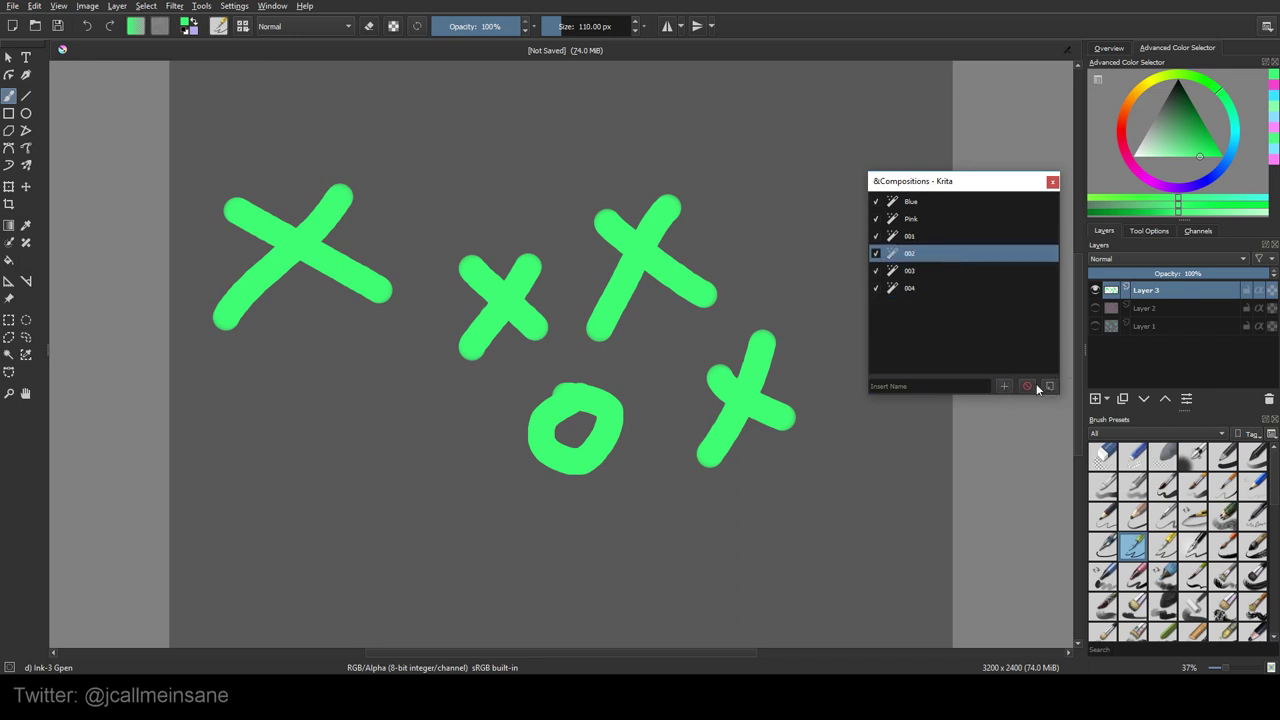
{"action": "left_click", "coordinate": [1027, 386]}
{"action": "left_click", "coordinate": [1027, 386]}
{"action": "left_click", "coordinate": [1027, 386]}
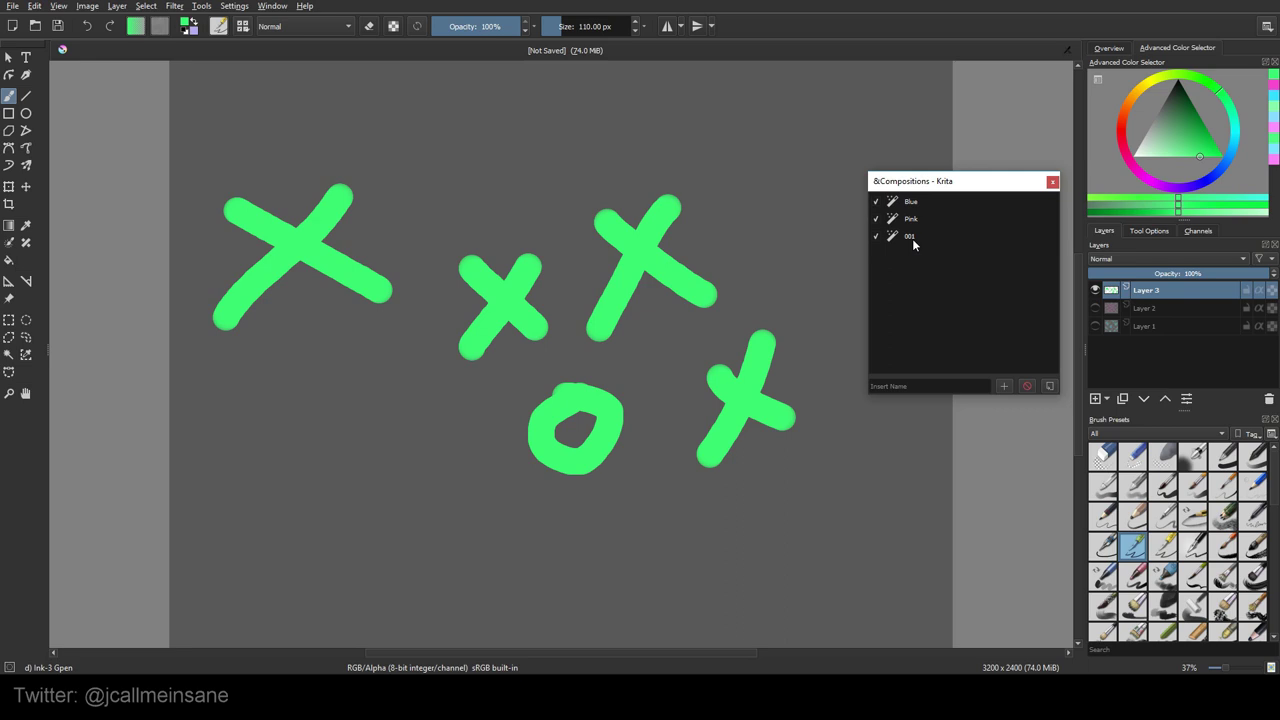
{"action": "left_click", "coordinate": [912, 238]}
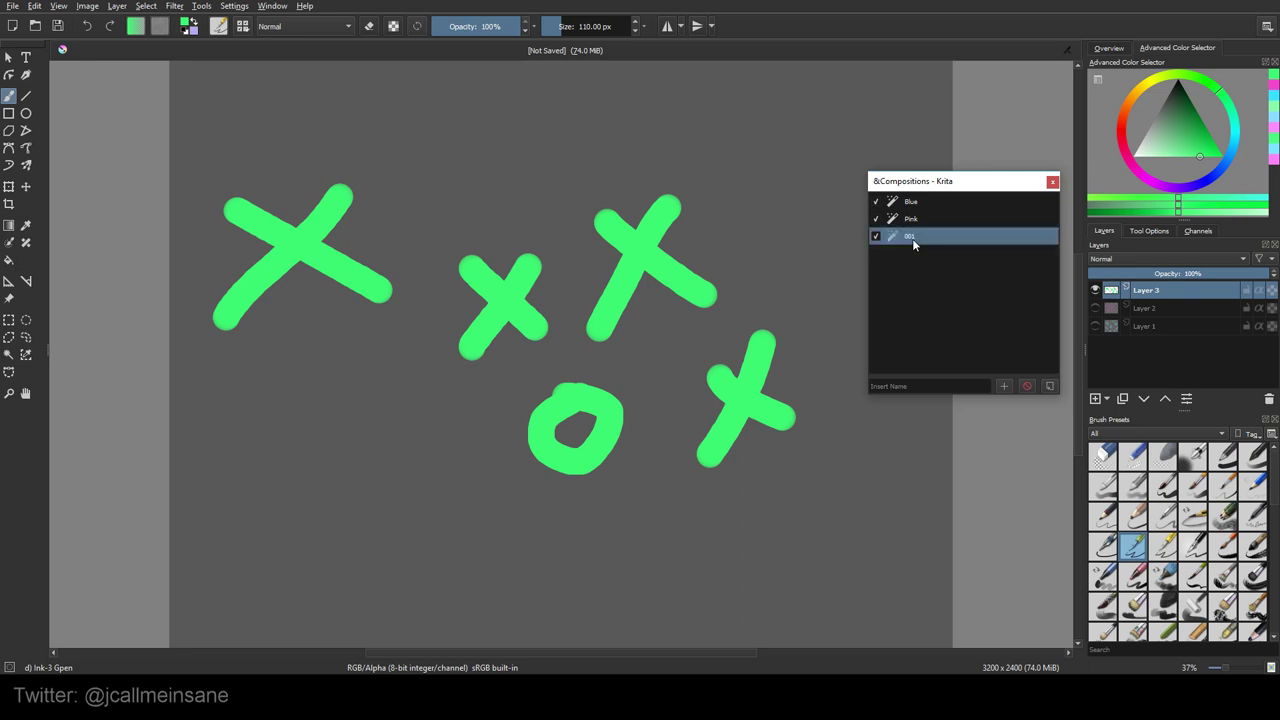
Rename composition 001 to 'Green', then apply the Blue composition.
{"action": "right_click", "coordinate": [912, 238]}
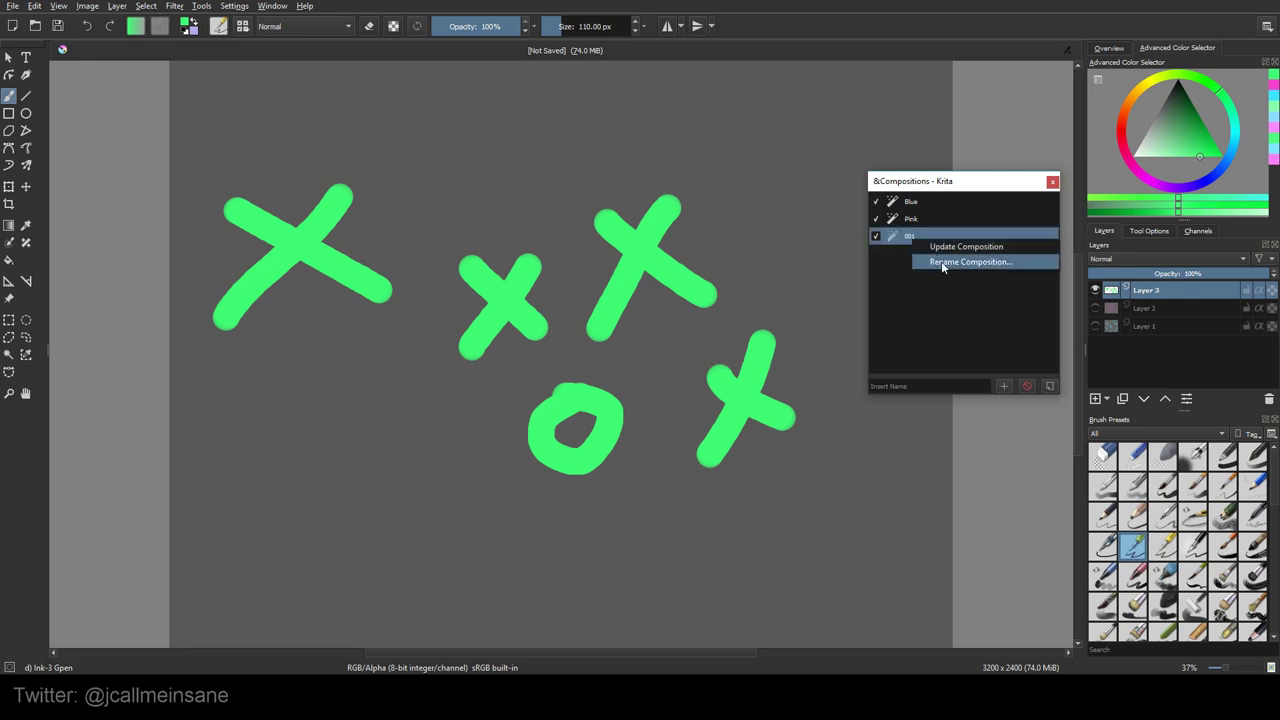
{"action": "left_click", "coordinate": [941, 261]}
{"action": "type", "text": "Green"}
{"action": "key", "text": "Return"}
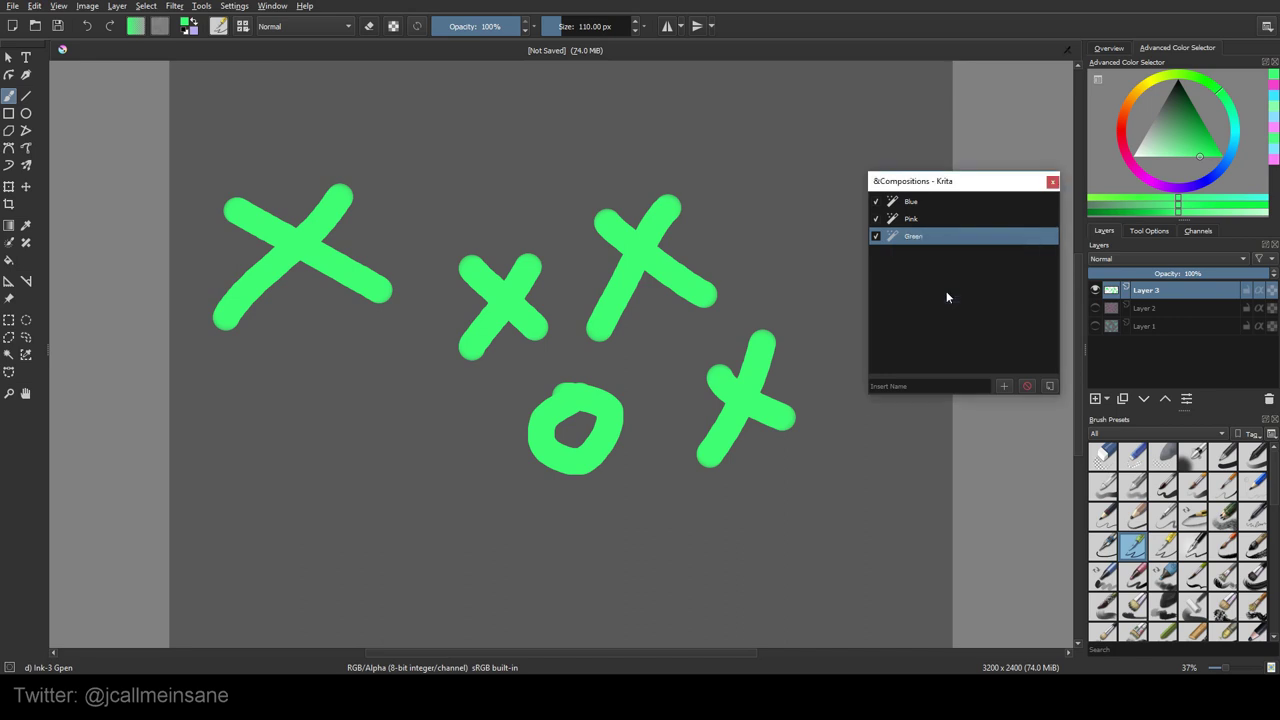
{"action": "left_click", "coordinate": [943, 201]}
{"action": "double_click", "coordinate": [944, 202]}
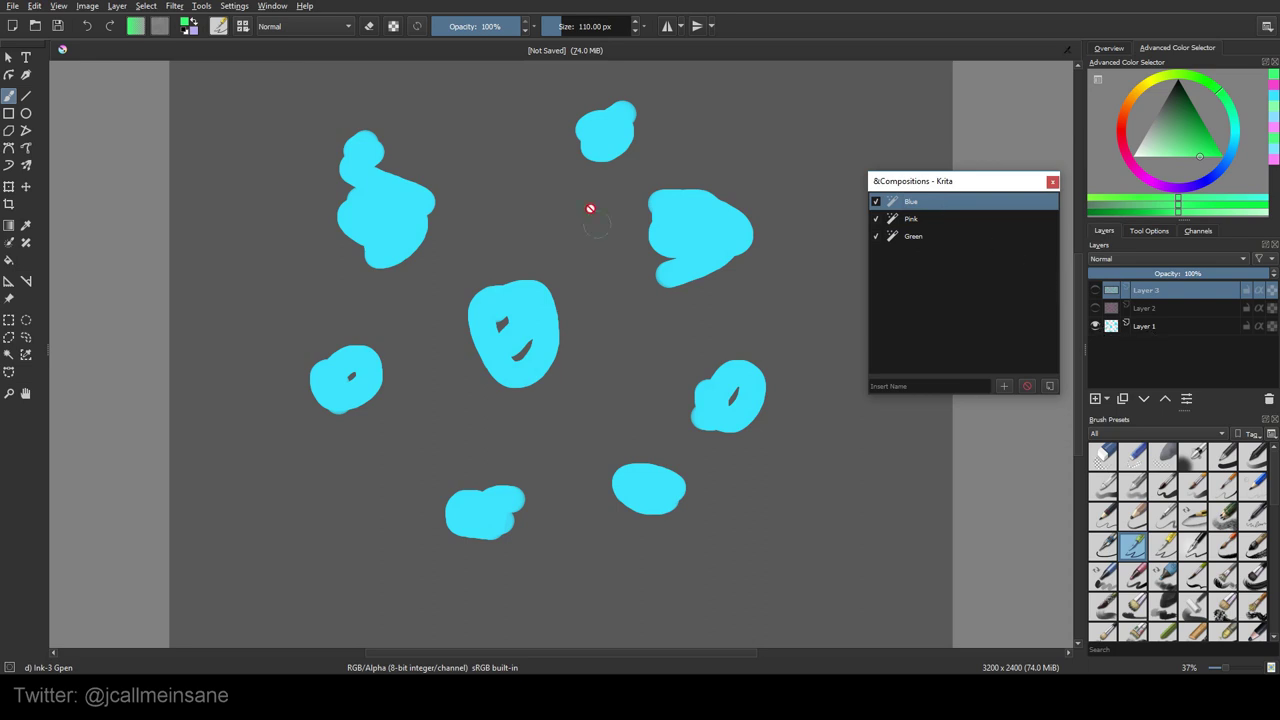
Apply the Pink composition, then the Green one.
{"action": "left_click", "coordinate": [939, 220]}
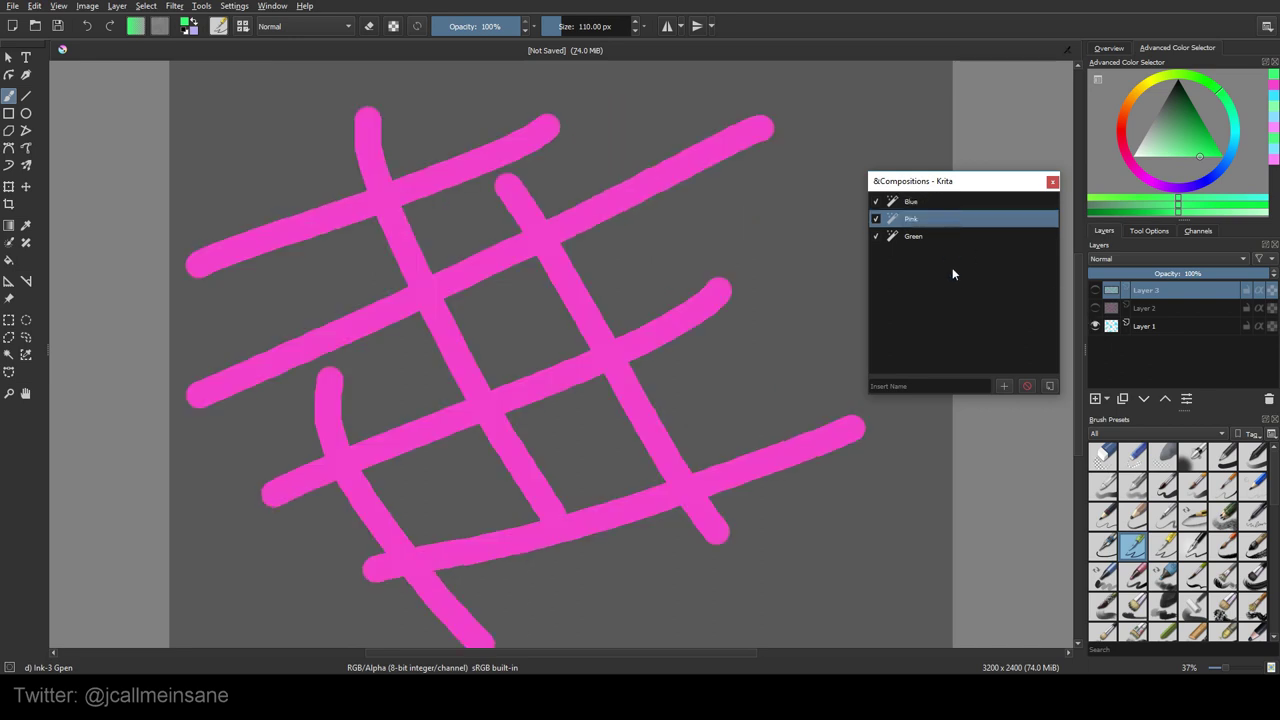
{"action": "left_click", "coordinate": [962, 236]}
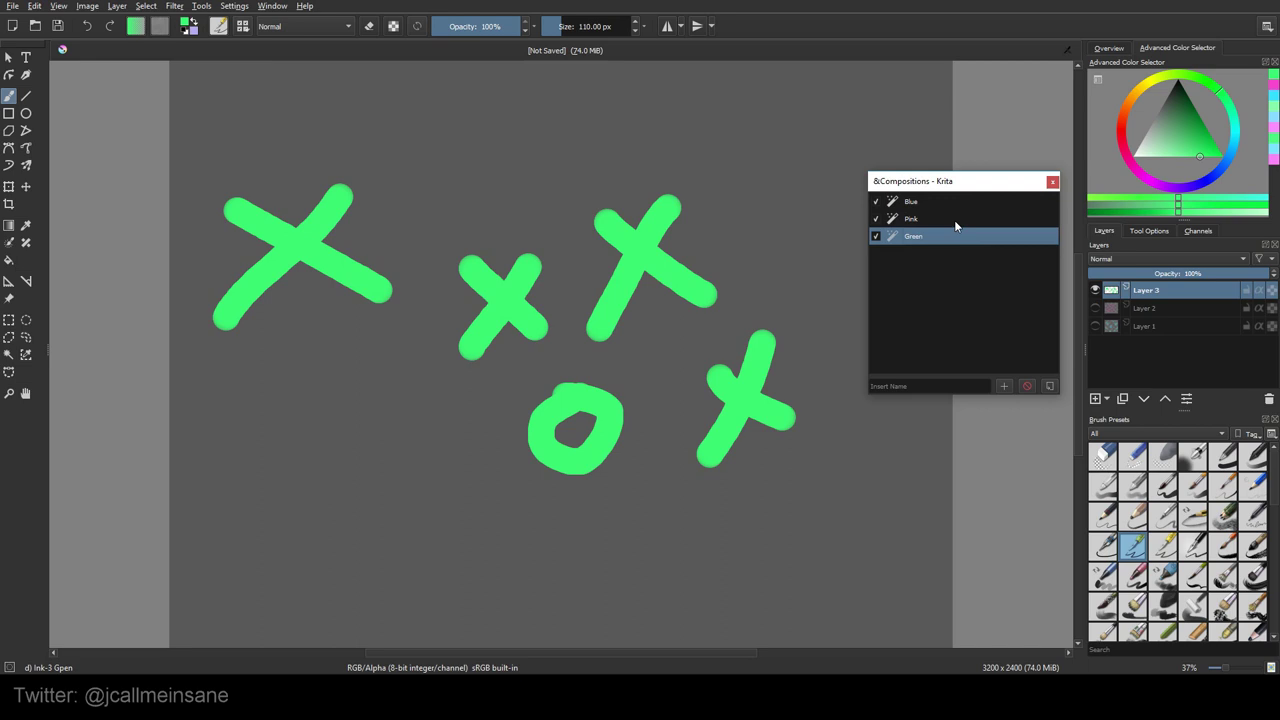
Show Layer 2, update the Green composition, and compare it against Blue.
{"action": "left_click", "coordinate": [1093, 311]}
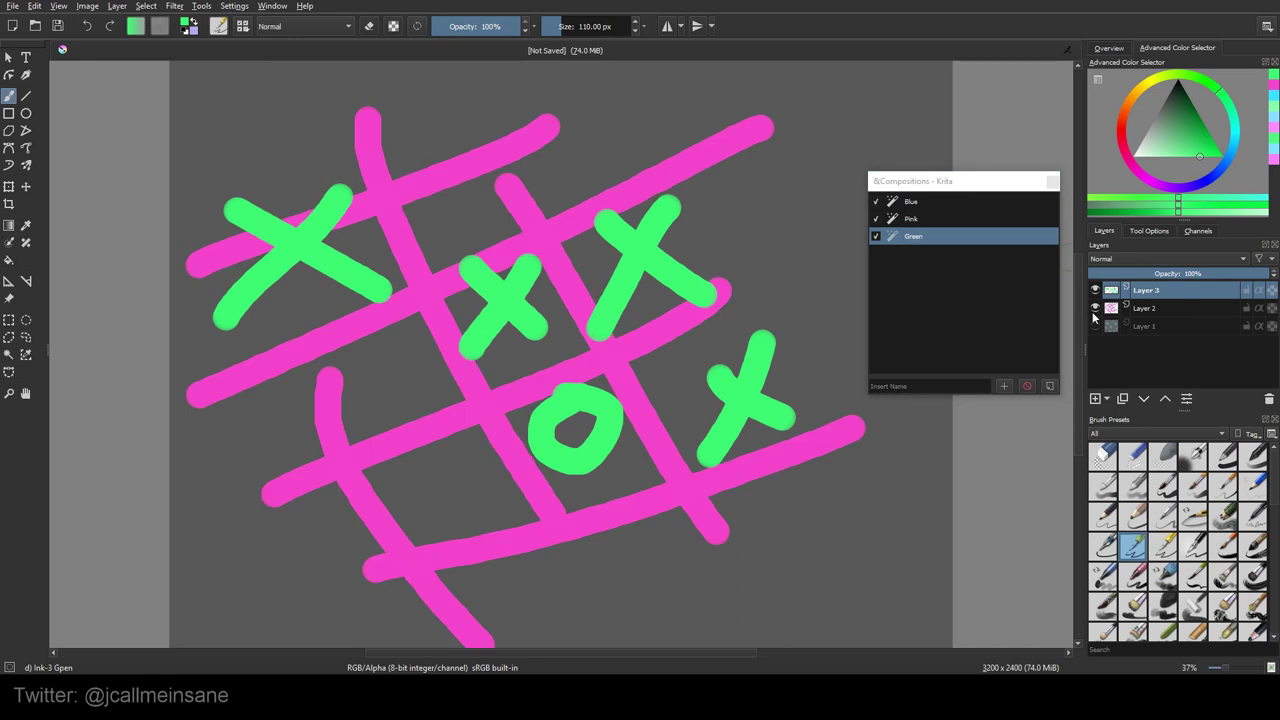
{"action": "right_click", "coordinate": [957, 237]}
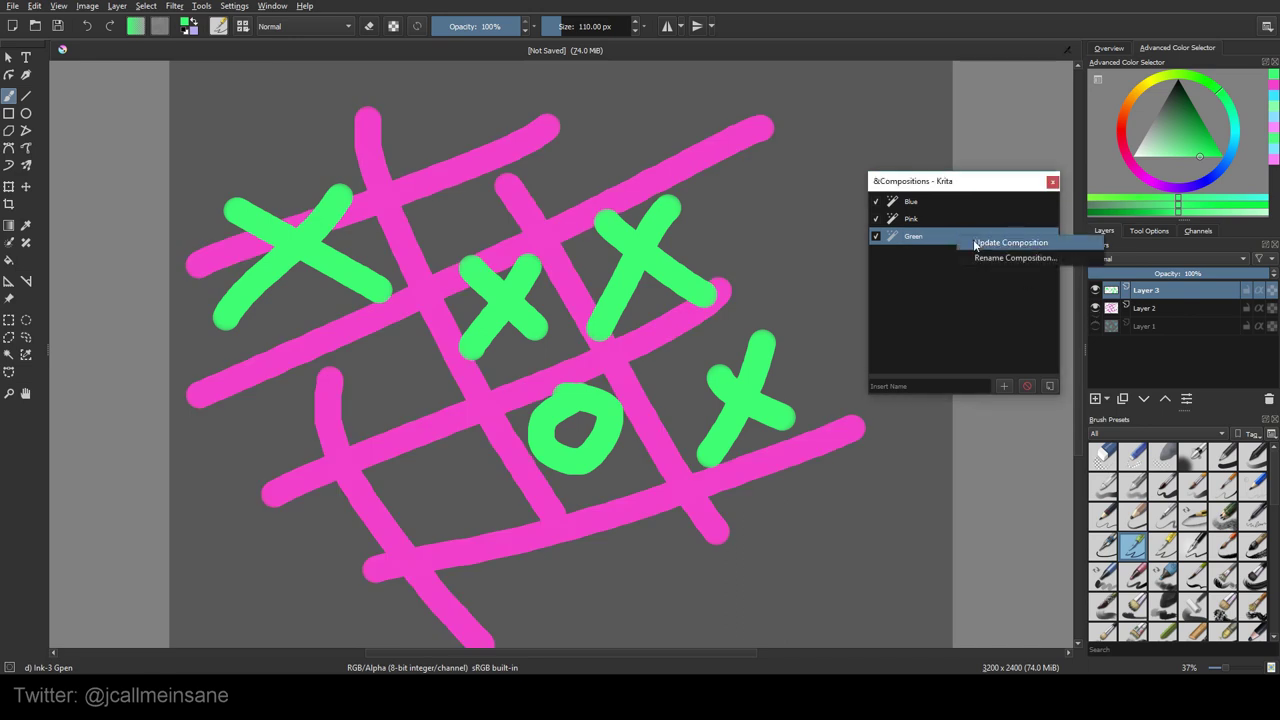
{"action": "left_click", "coordinate": [977, 244]}
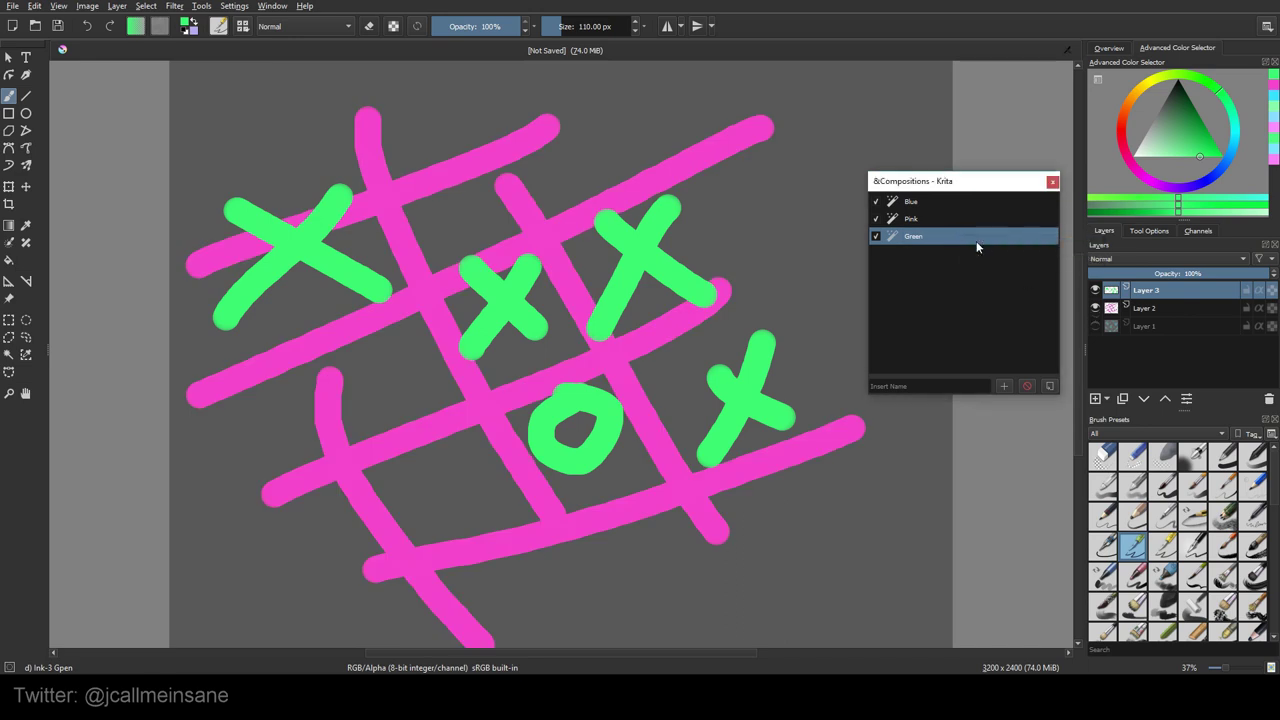
{"action": "double_click", "coordinate": [925, 200]}
{"action": "double_click", "coordinate": [925, 239]}
Rename the updated Green composition to 'TicTacToe'.
{"action": "right_click", "coordinate": [932, 236]}
{"action": "left_click", "coordinate": [952, 255]}
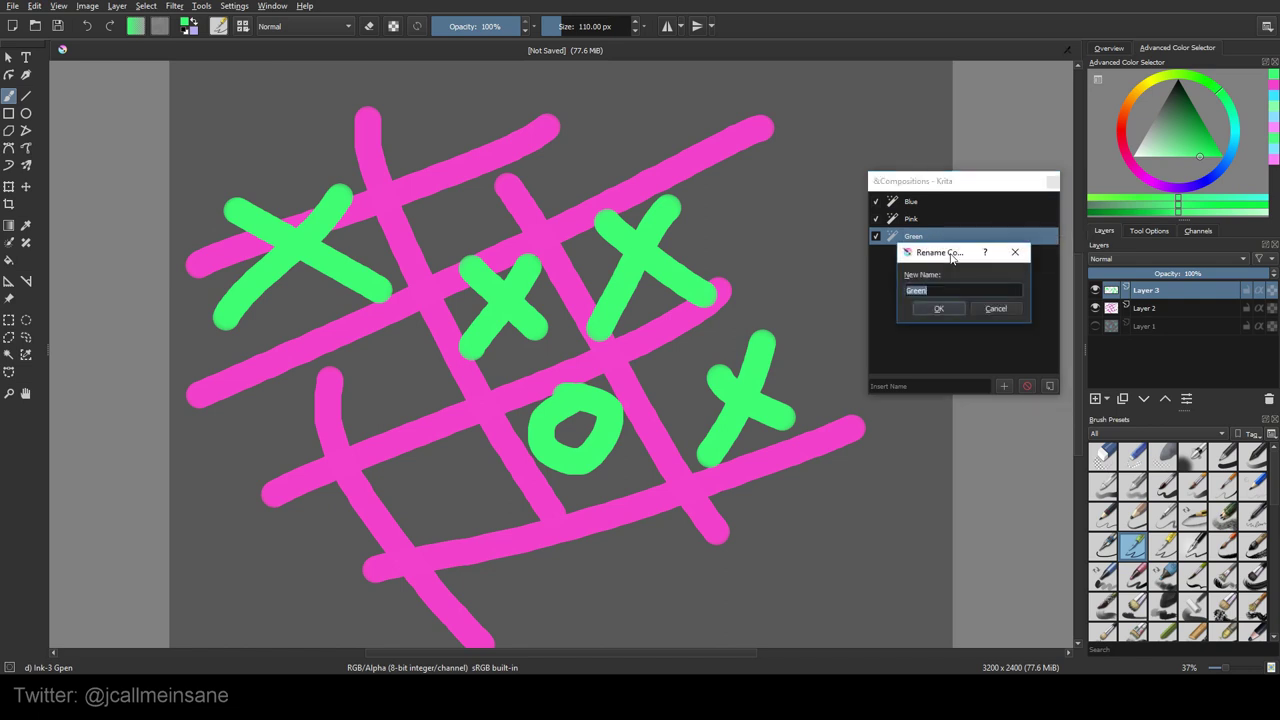
{"action": "type", "text": "TicTacToe"}
{"action": "key", "text": "Return"}
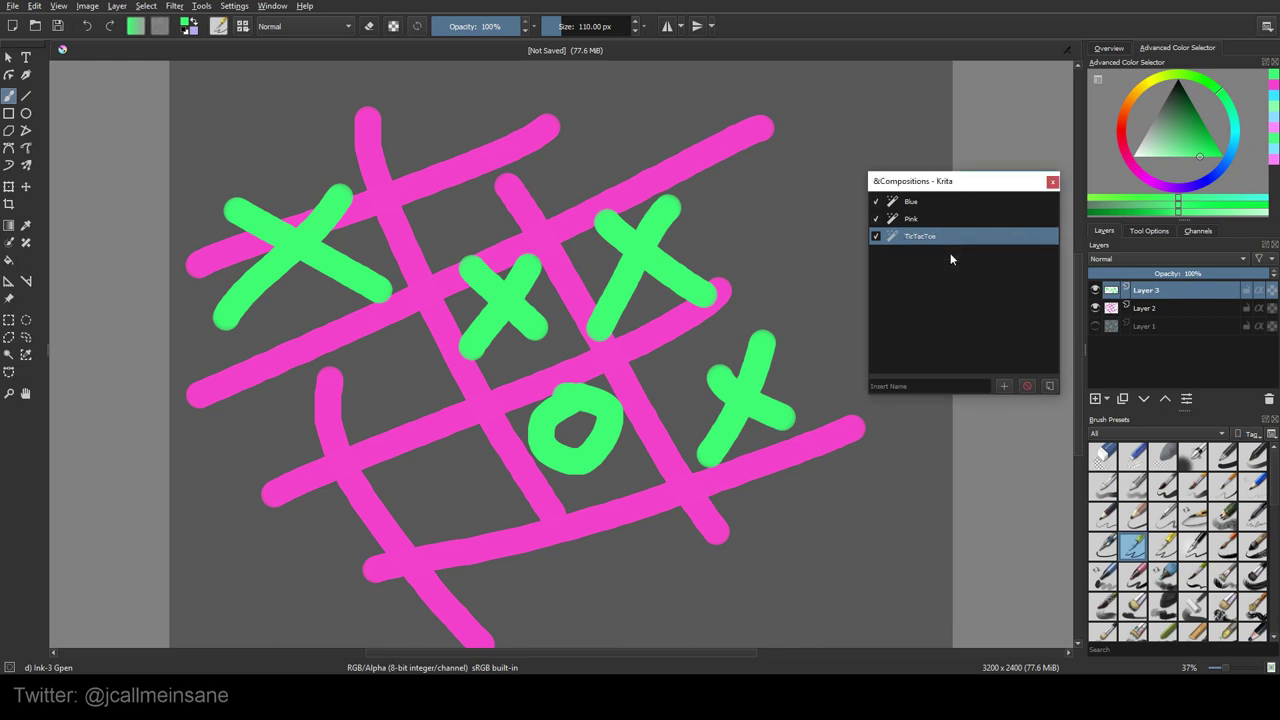
Hide Layer 2 and add a new green-marks-only composition named 'Green'.
{"action": "left_click", "coordinate": [1095, 307]}
{"action": "left_click", "coordinate": [1004, 386]}
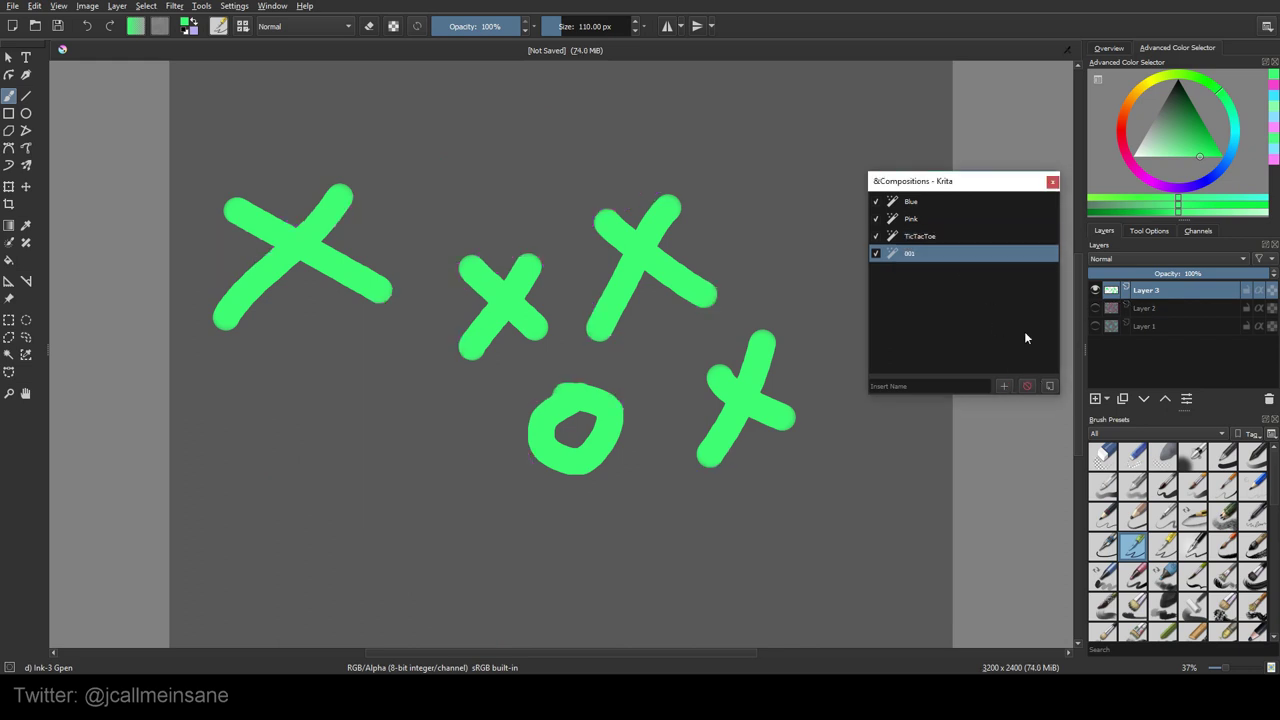
{"action": "right_click", "coordinate": [922, 262]}
{"action": "left_click", "coordinate": [941, 278]}
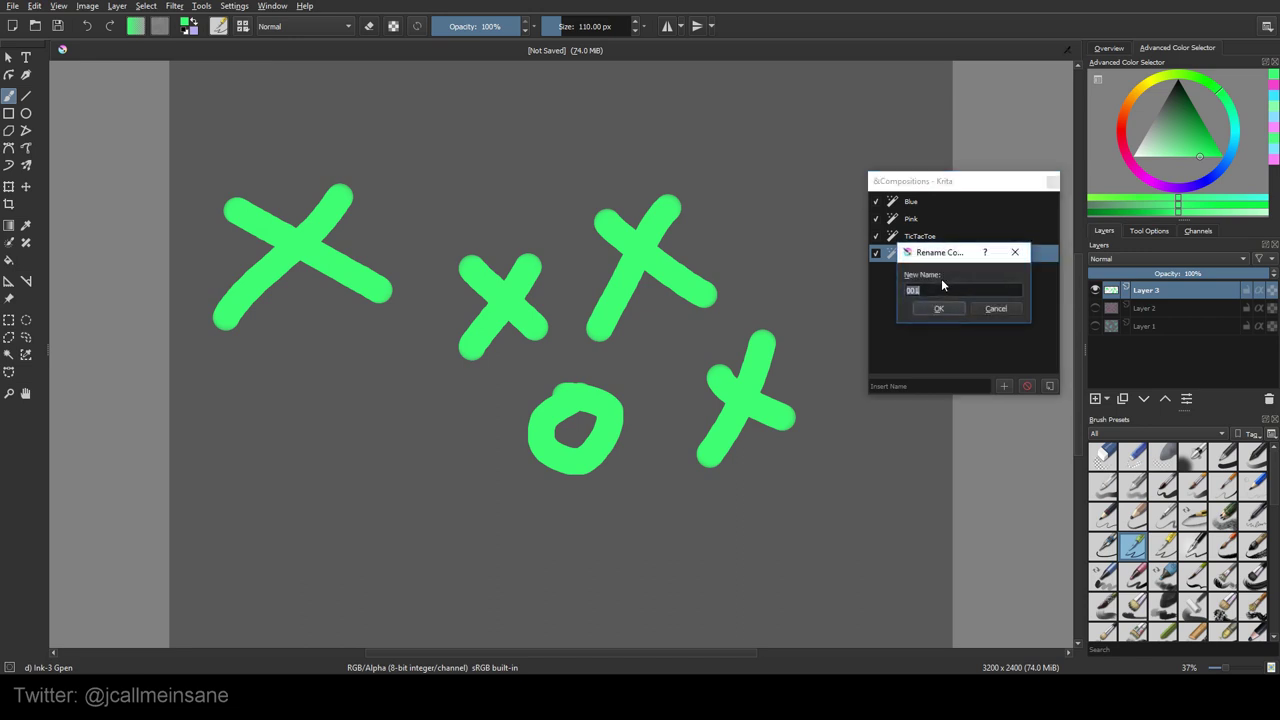
{"action": "type", "text": "Green"}
{"action": "key", "text": "Return"}
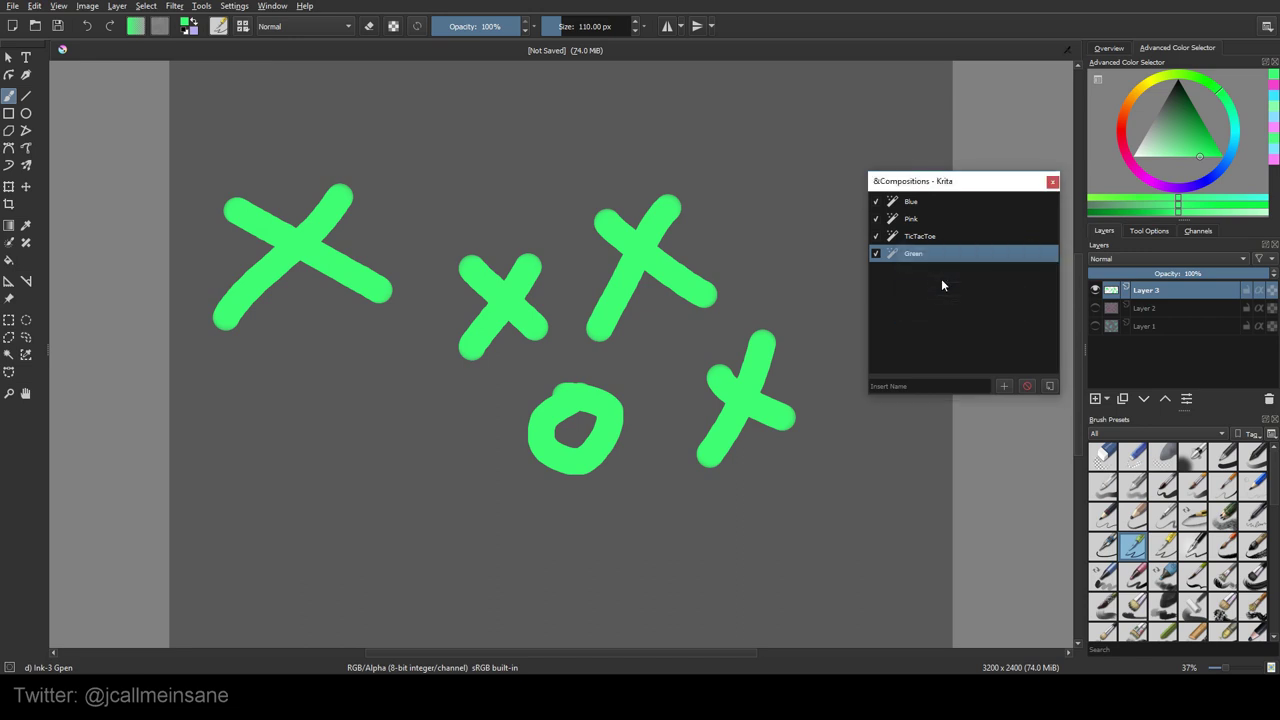
Cycle through the Blue, Pink, TicTacToe and Green compositions to test each view.
{"action": "left_click", "coordinate": [925, 237]}
{"action": "left_click", "coordinate": [917, 253]}
{"action": "left_click", "coordinate": [928, 218]}
{"action": "left_click", "coordinate": [928, 201]}
{"action": "left_click", "coordinate": [926, 218]}
{"action": "left_click", "coordinate": [924, 236]}
{"action": "left_click", "coordinate": [917, 253]}
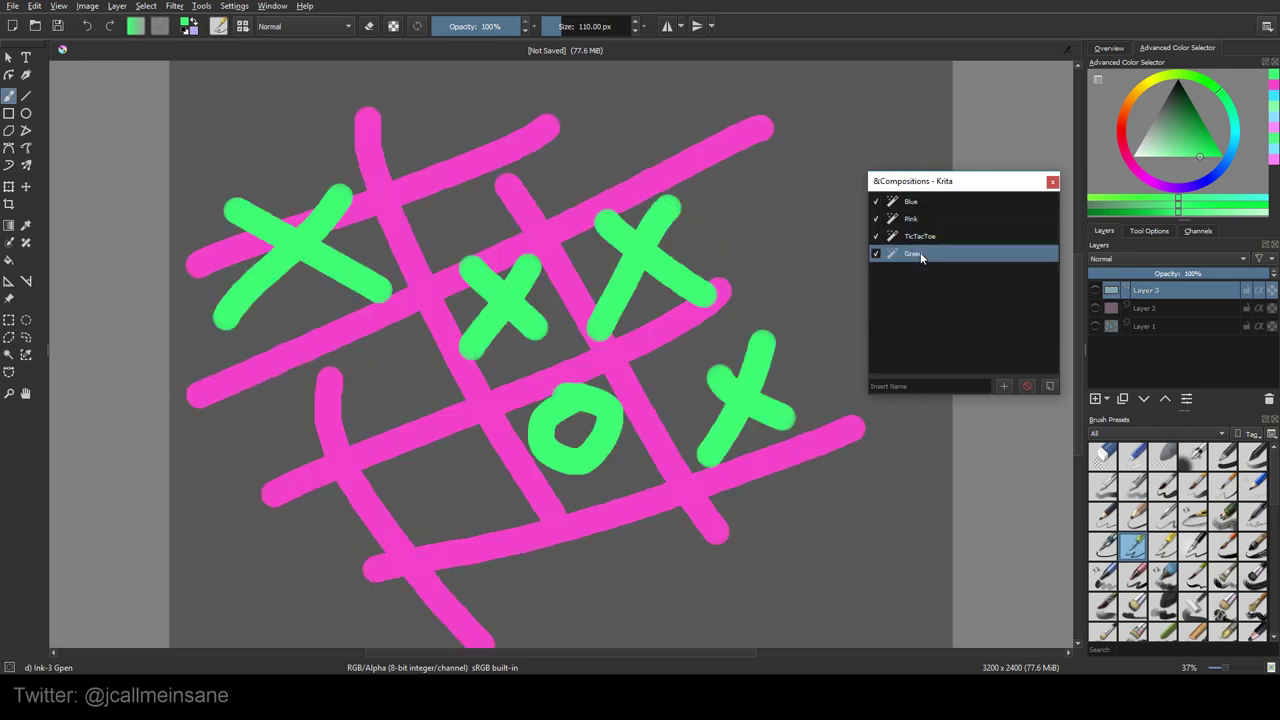
{"action": "left_click", "coordinate": [920, 236]}
{"action": "left_click", "coordinate": [918, 220]}
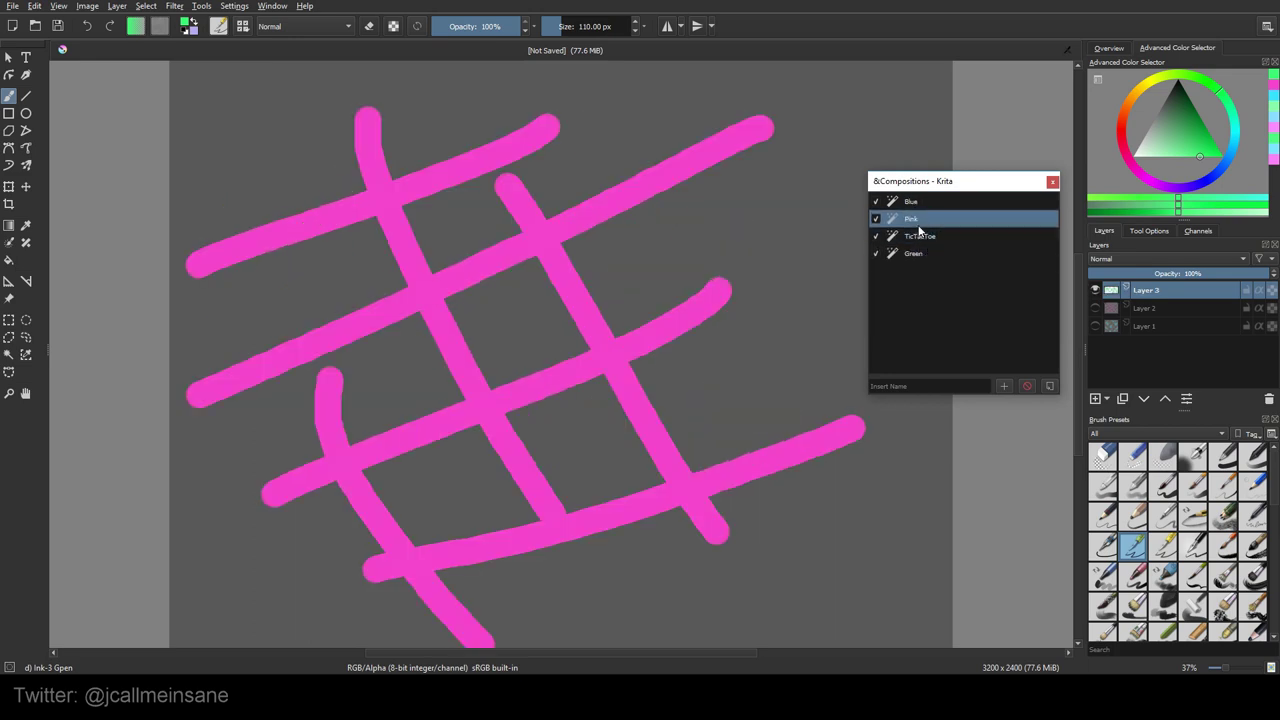
{"action": "left_click", "coordinate": [918, 206]}
{"action": "left_click", "coordinate": [918, 223]}
{"action": "left_click", "coordinate": [918, 236]}
{"action": "left_click", "coordinate": [919, 247]}
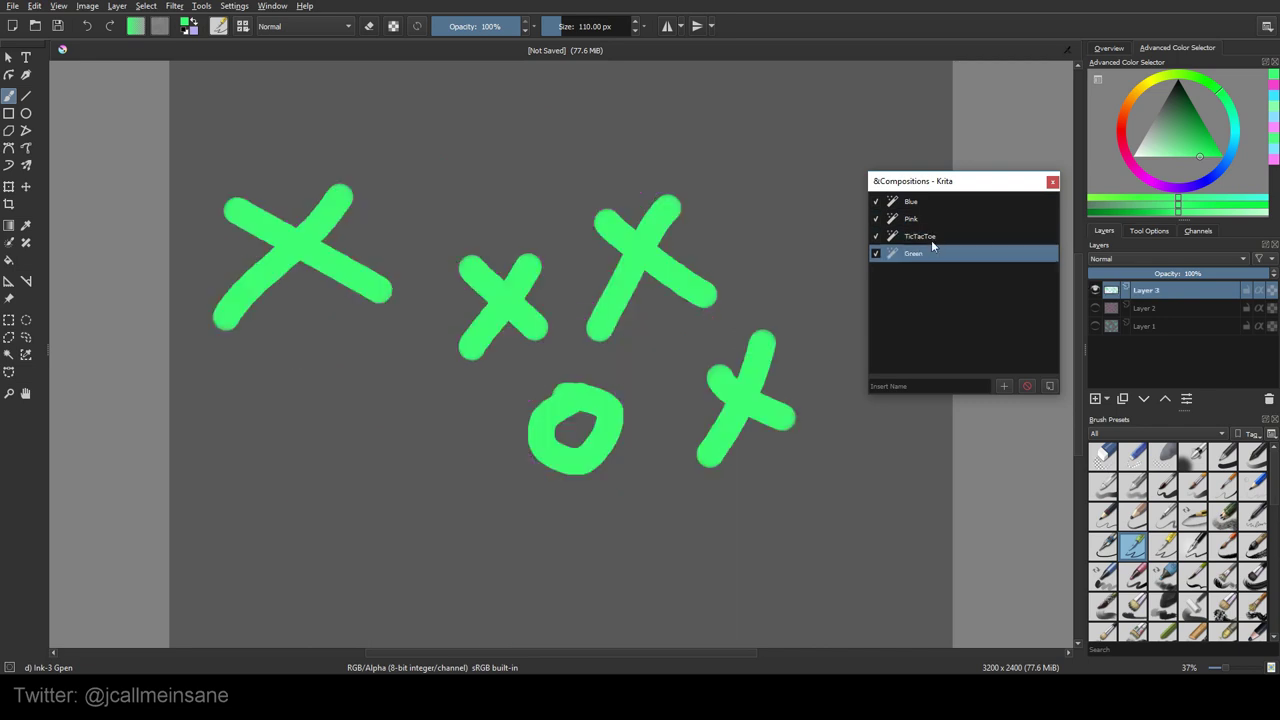
Select the TicTacToe composition and delete it.
{"action": "left_click", "coordinate": [931, 241]}
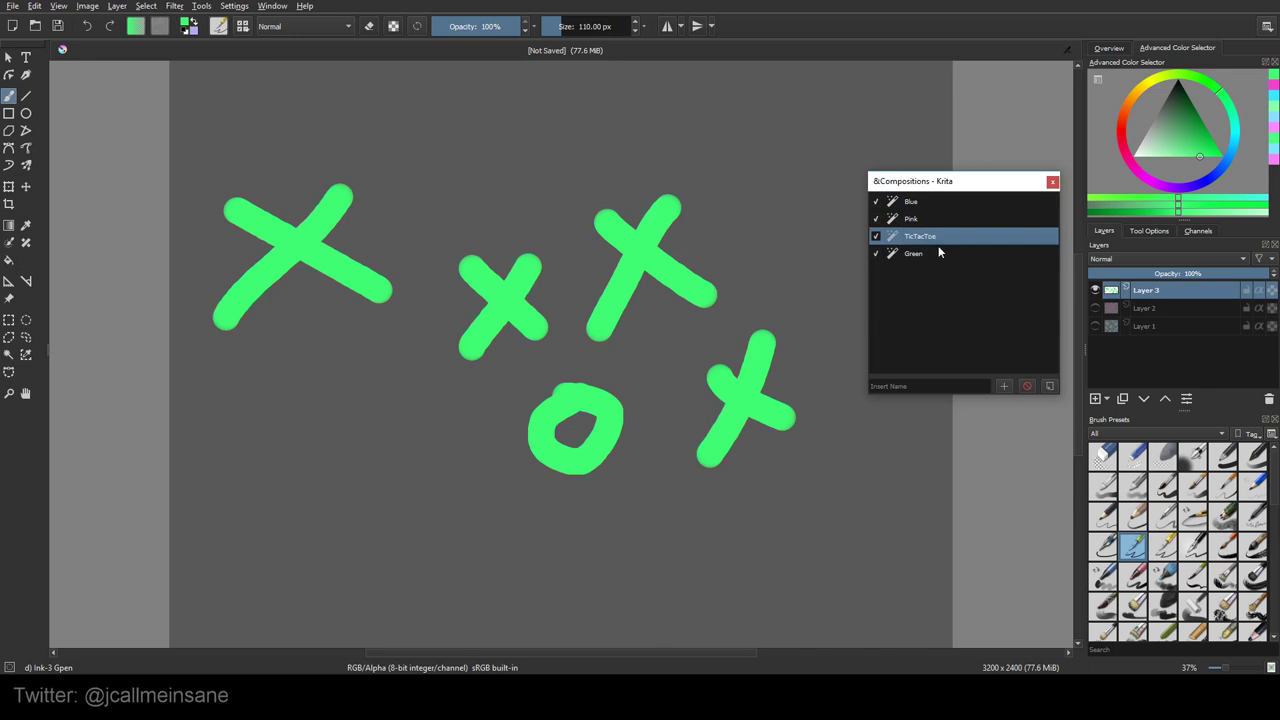
{"action": "left_click", "coordinate": [938, 250]}
{"action": "left_click", "coordinate": [939, 238]}
{"action": "left_click", "coordinate": [941, 256]}
{"action": "left_click", "coordinate": [1026, 386]}
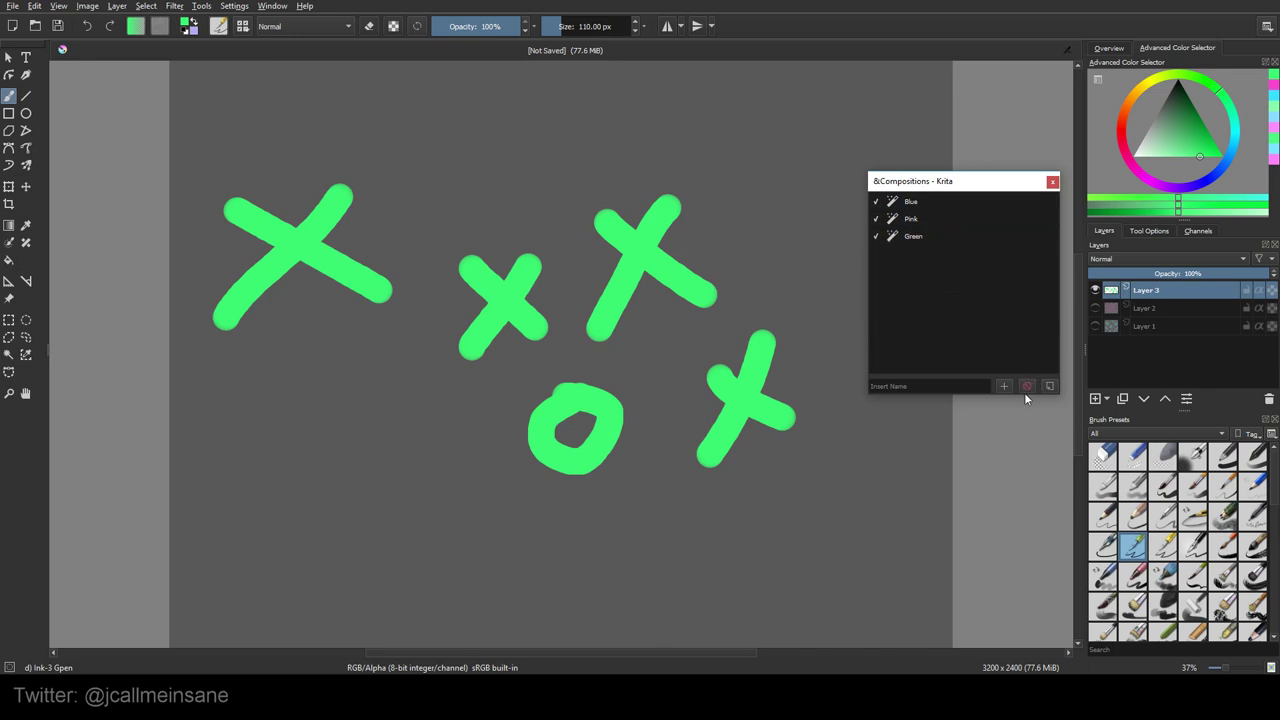
With the Green composition selected, start exporting compositions and browse to the home folder.
{"action": "left_click", "coordinate": [930, 240]}
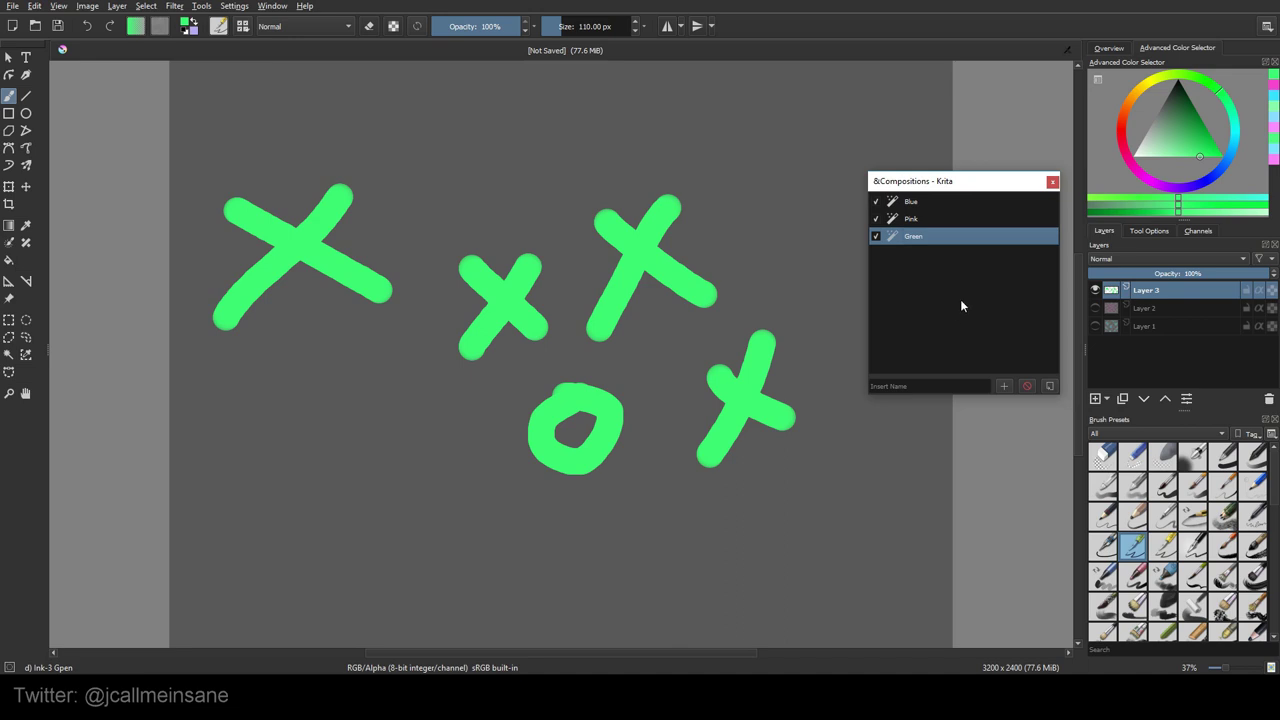
{"action": "left_click", "coordinate": [1049, 385]}
{"action": "left_click", "coordinate": [501, 252]}
Browse into Desktop, return to the home folder, then enter Documents to list its subfolders.
{"action": "left_click", "coordinate": [562, 325]}
{"action": "left_click", "coordinate": [560, 314]}
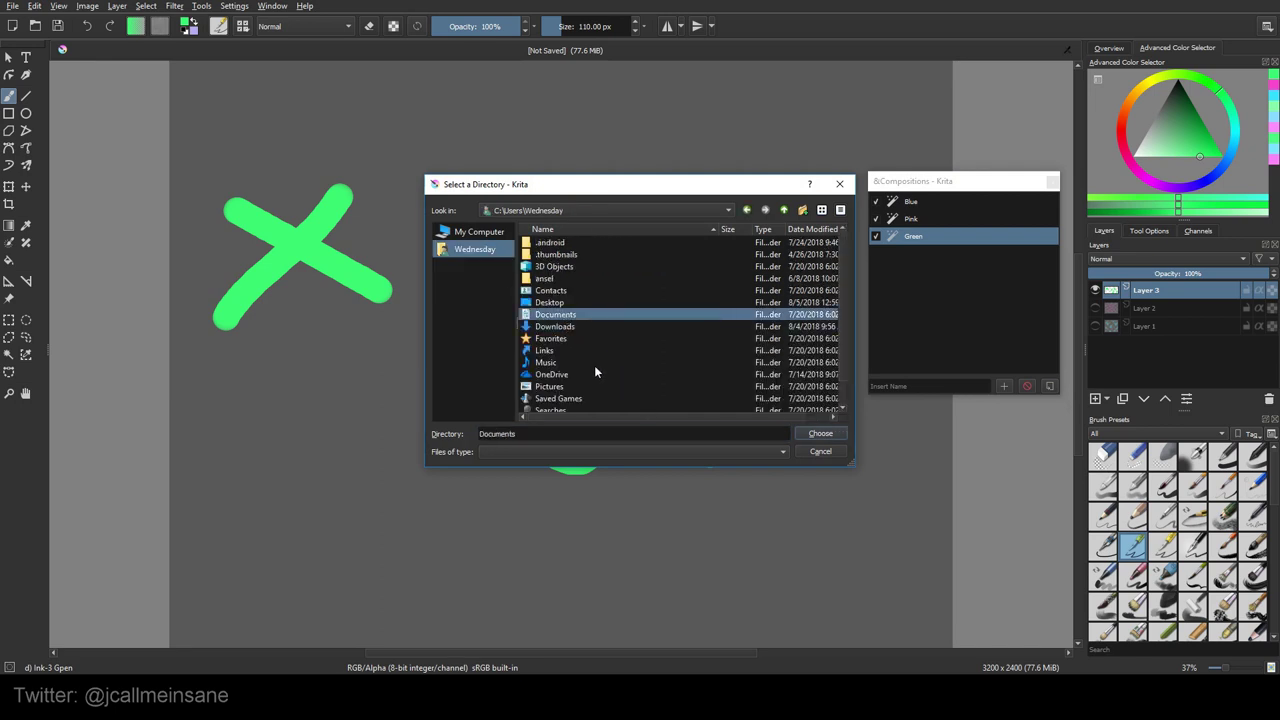
{"action": "left_click", "coordinate": [571, 289]}
{"action": "left_click", "coordinate": [575, 317]}
{"action": "left_click", "coordinate": [576, 327]}
{"action": "double_click", "coordinate": [570, 303]}
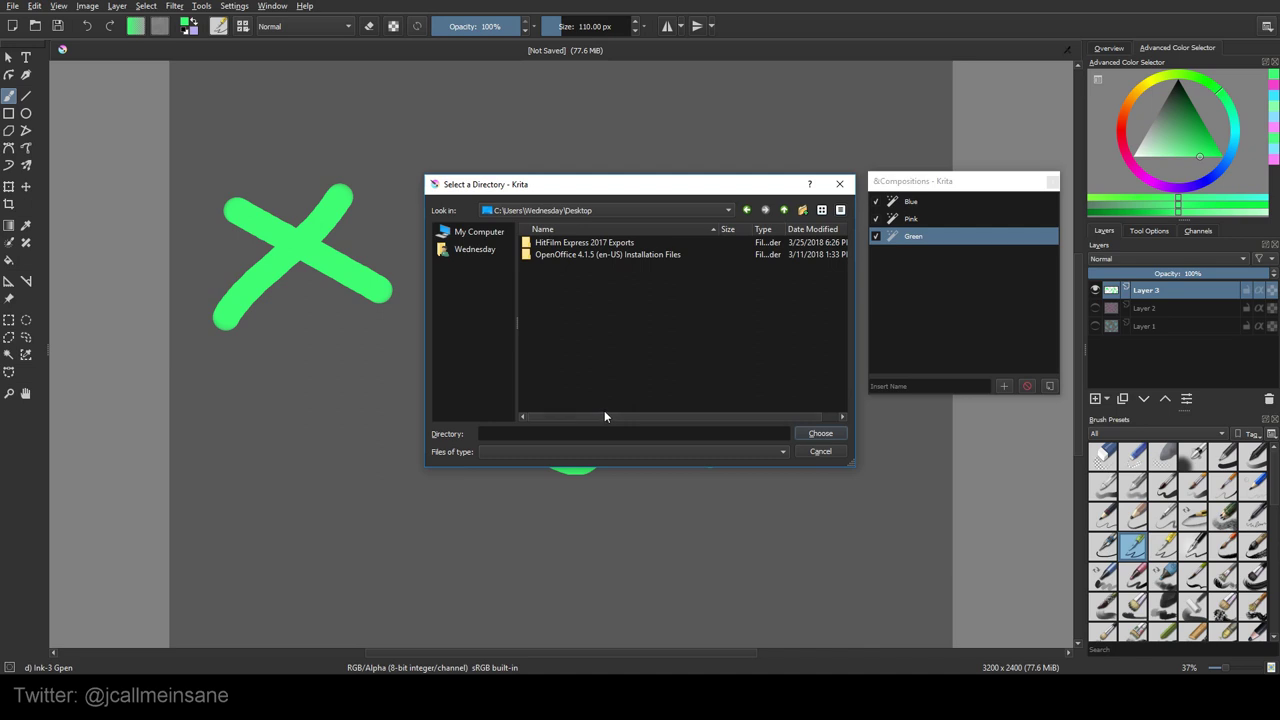
{"action": "left_click", "coordinate": [490, 252]}
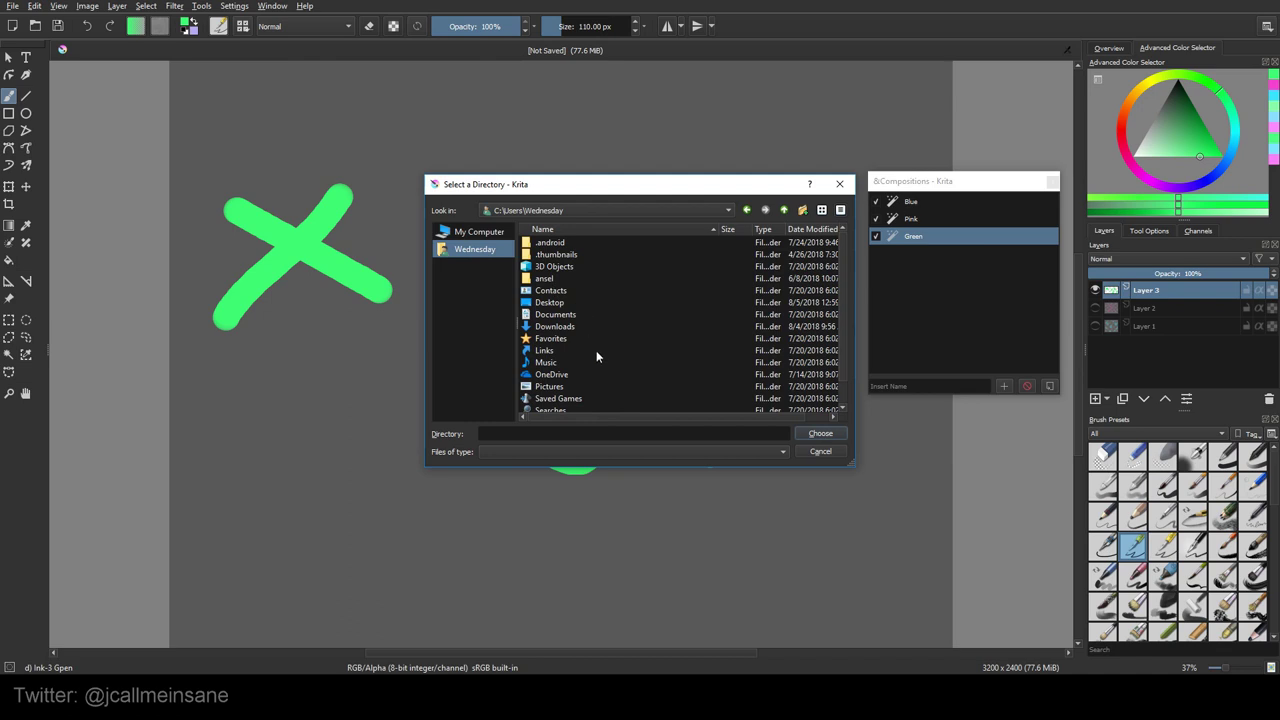
{"action": "double_click", "coordinate": [578, 315]}
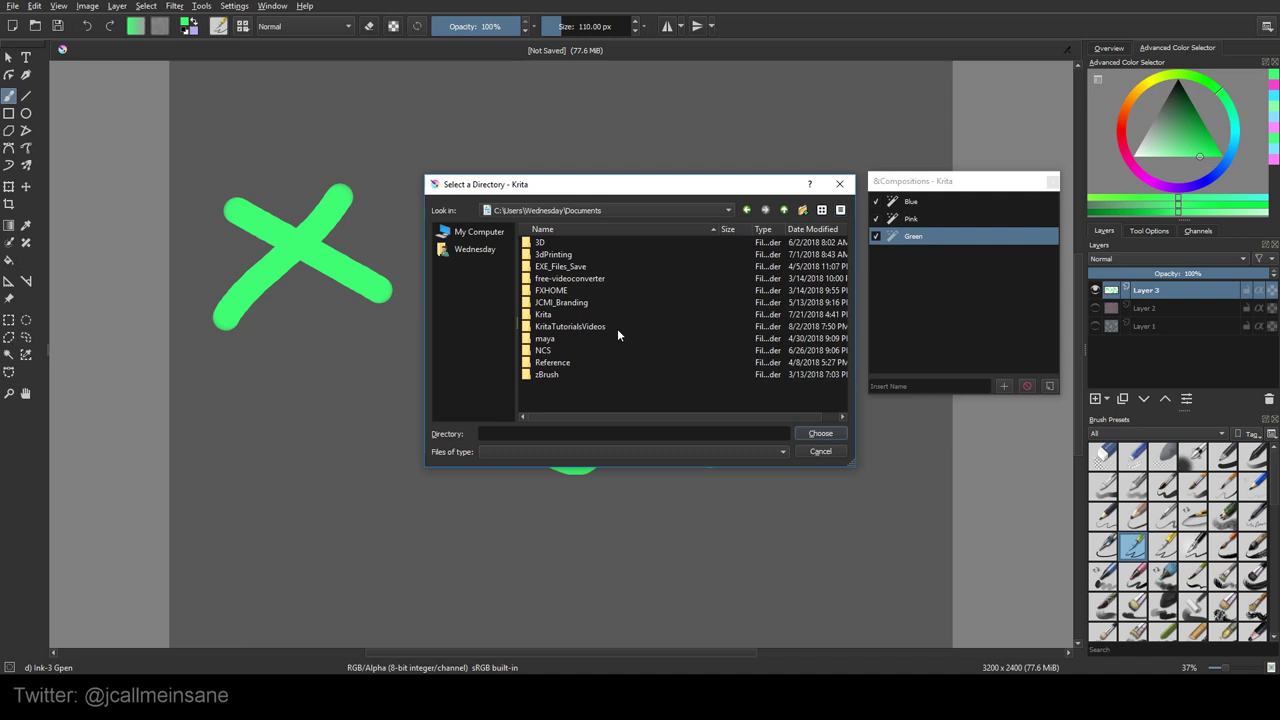
Cancel the export, nudge the Compositions docker, and preview the Pink then Blue compositions.
{"action": "left_click", "coordinate": [815, 451]}
{"action": "mouse_move", "coordinate": [975, 182]}
{"action": "left_mouse_down"}
{"action": "mouse_move", "coordinate": [950, 181]}
{"action": "mouse_move", "coordinate": [958, 172]}
{"action": "left_mouse_up"}
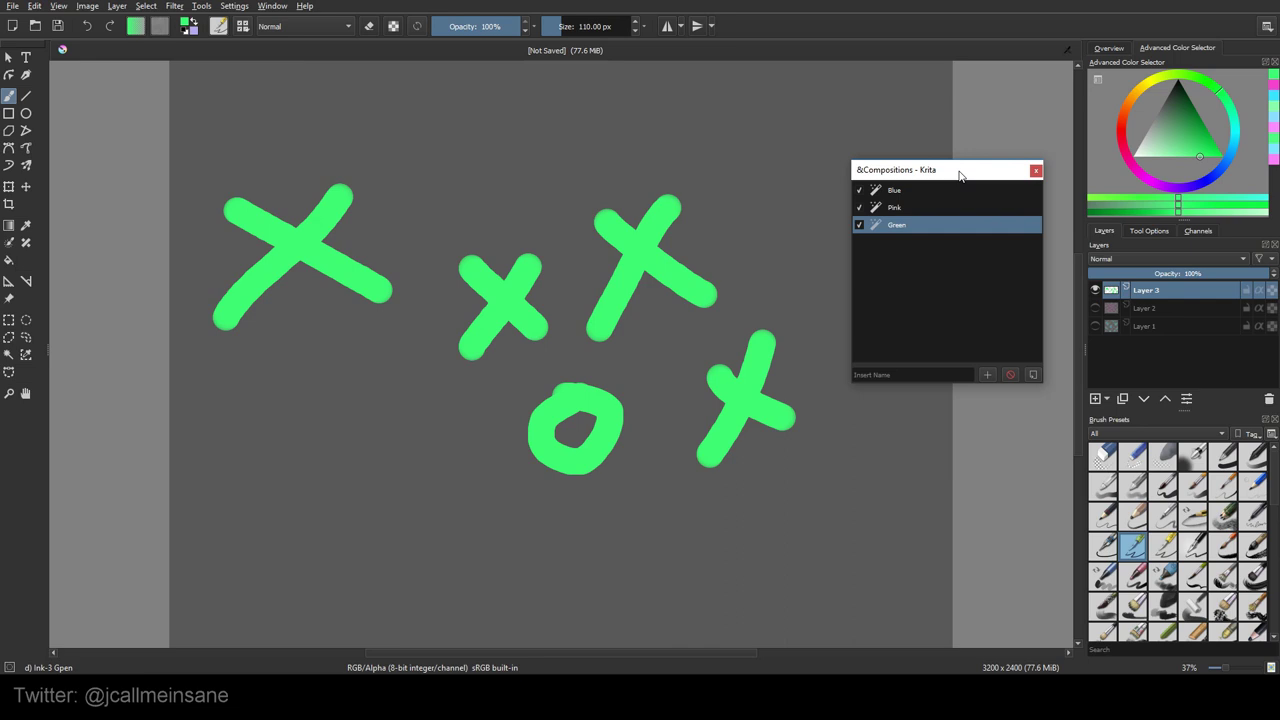
{"action": "left_click", "coordinate": [934, 206]}
{"action": "left_click", "coordinate": [930, 191]}
Cycle through the Pink, Green and Blue compositions, finishing on Blue's cyan blobs.
{"action": "left_click", "coordinate": [926, 207]}
{"action": "left_click", "coordinate": [926, 228]}
{"action": "left_click", "coordinate": [925, 206]}
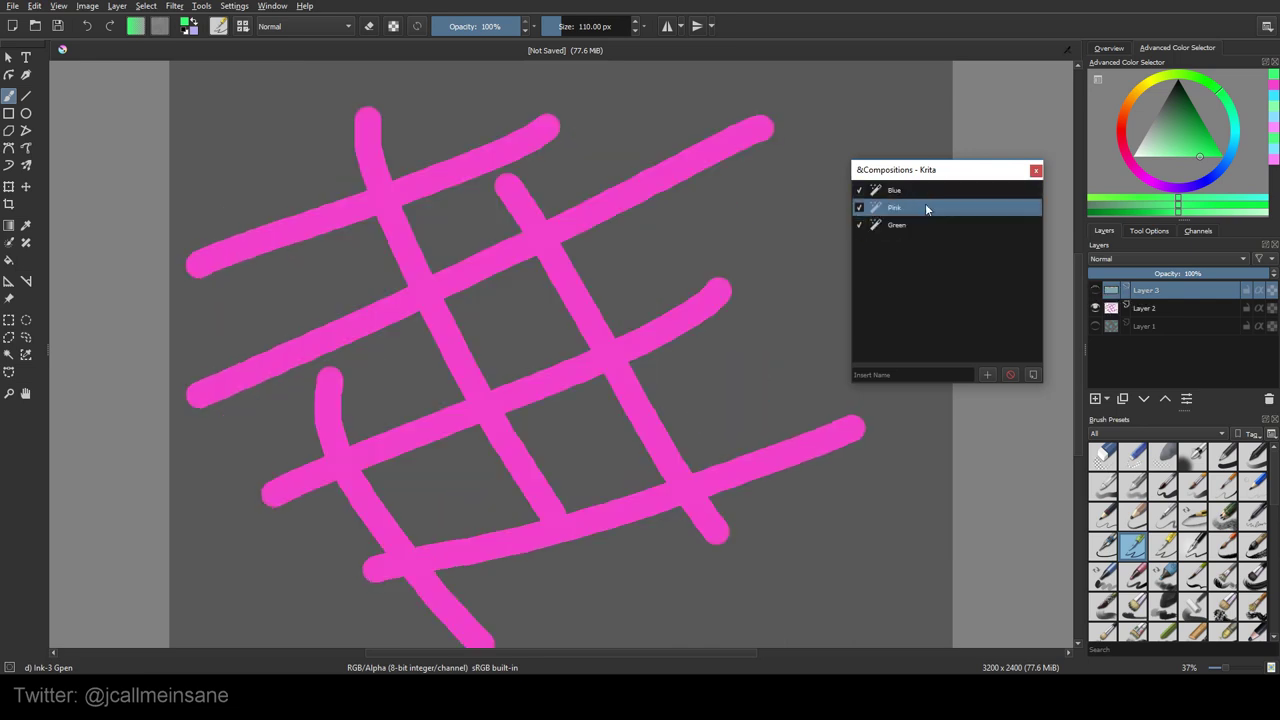
{"action": "left_click", "coordinate": [929, 192]}
{"action": "left_click", "coordinate": [927, 208]}
{"action": "left_click", "coordinate": [926, 224]}
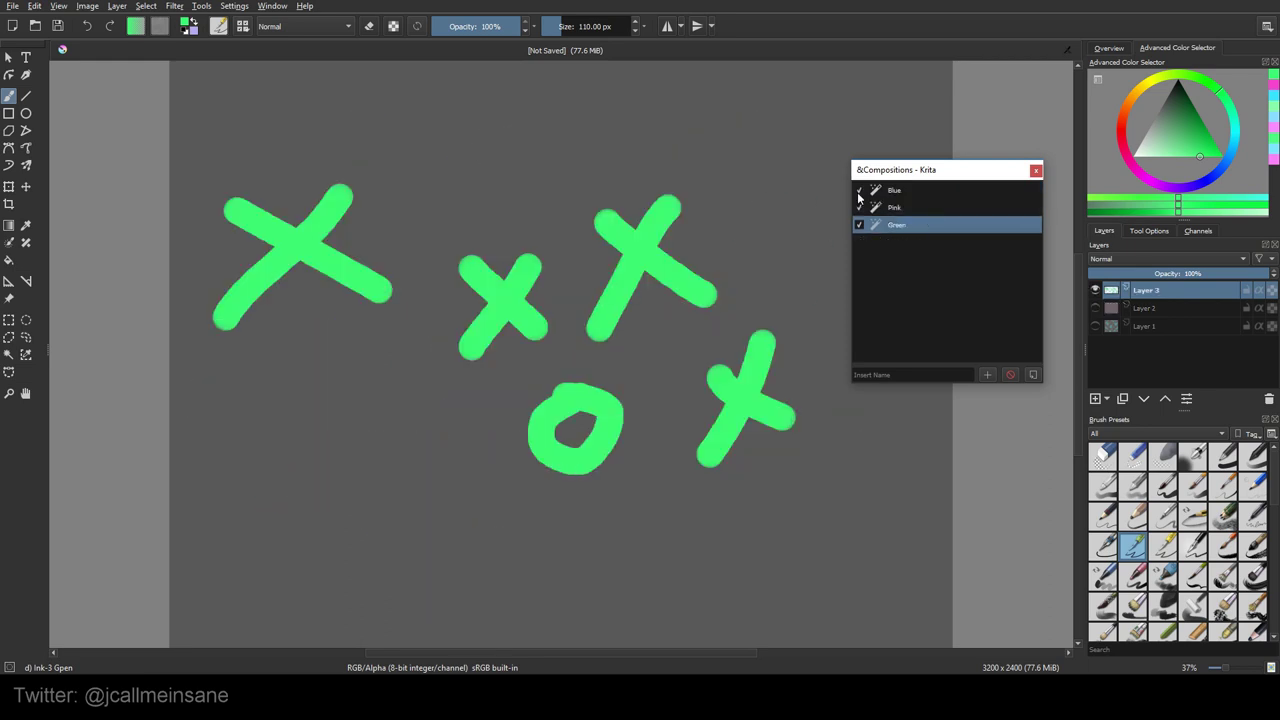
{"action": "left_click", "coordinate": [890, 196]}
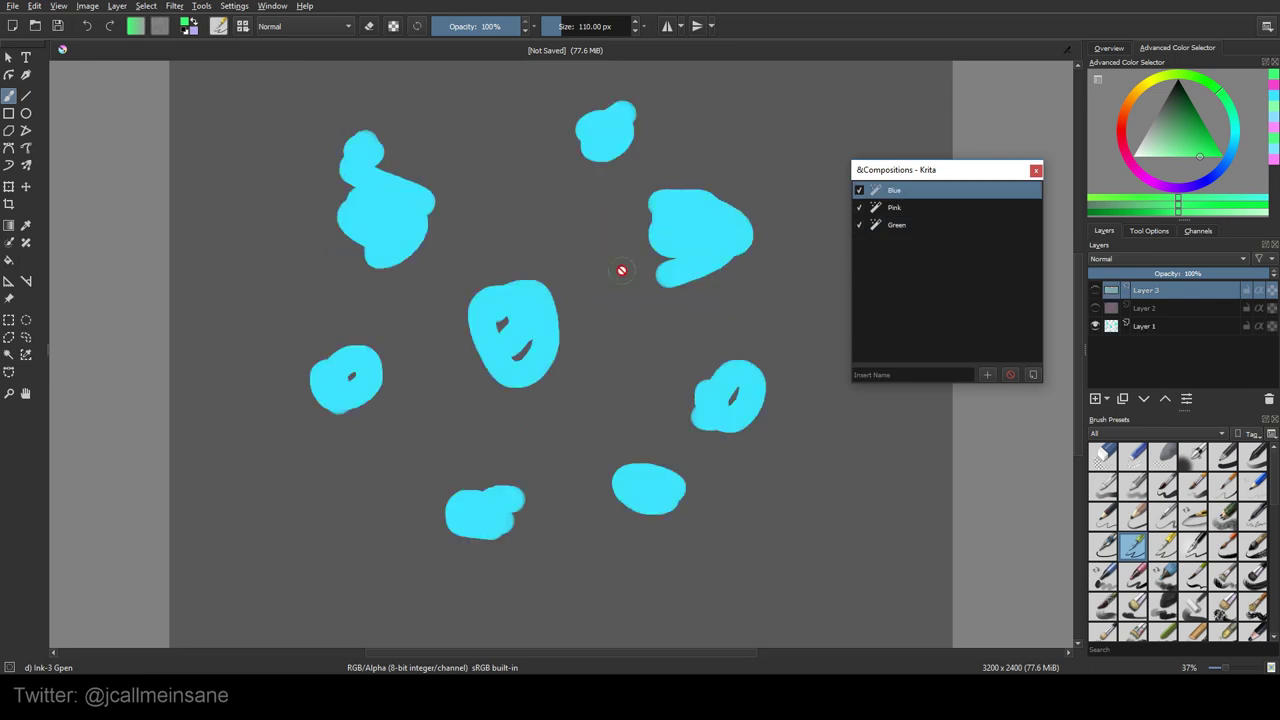